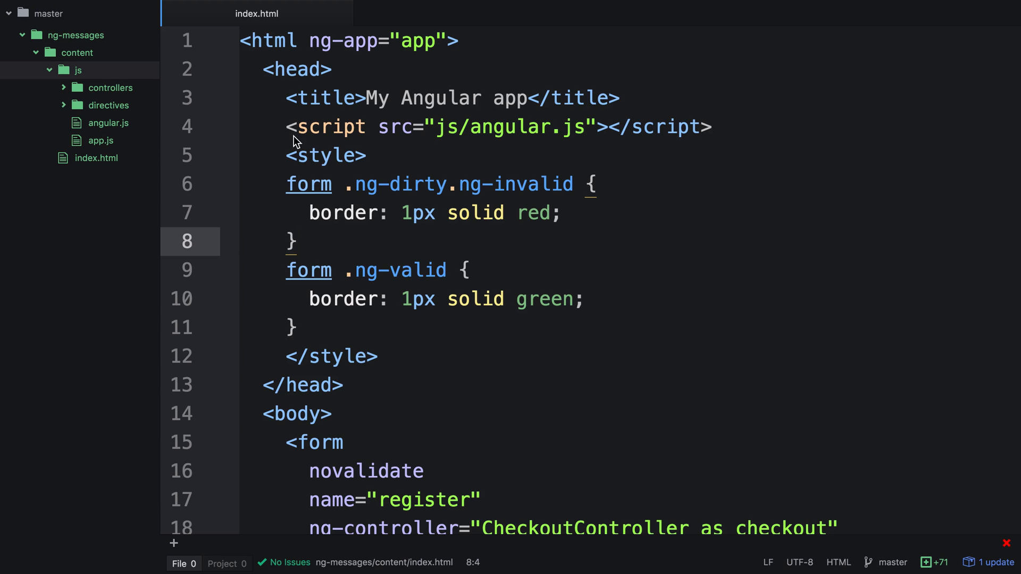
Duplicate the angular.js script include on line 5 as js/angular-messages.js and save index.html
drag(287, 127, 724, 133)
key(ctrl+c)
key(Right)
key(Return)
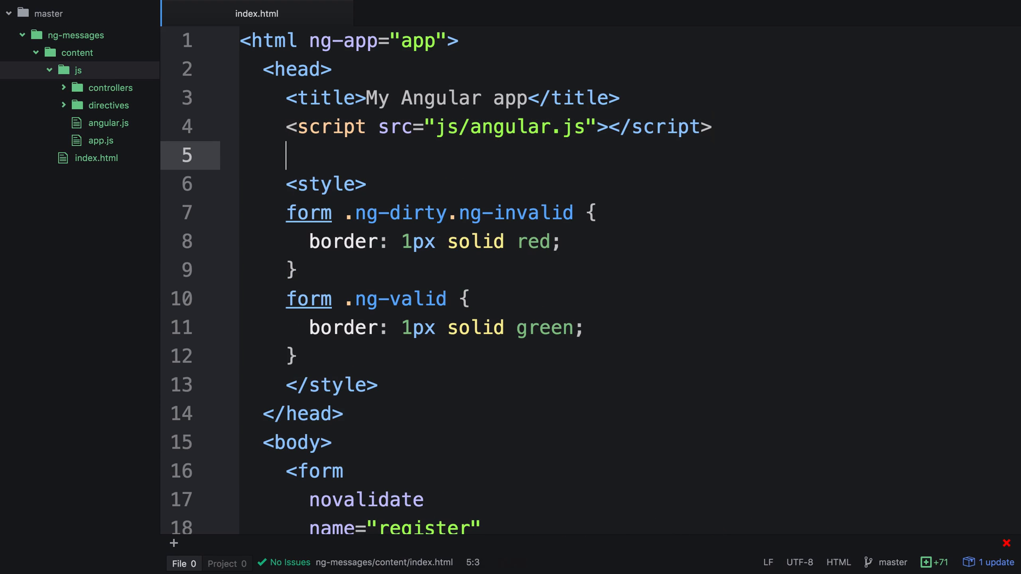
key(ctrl+v)
click(552, 158)
text(-m)
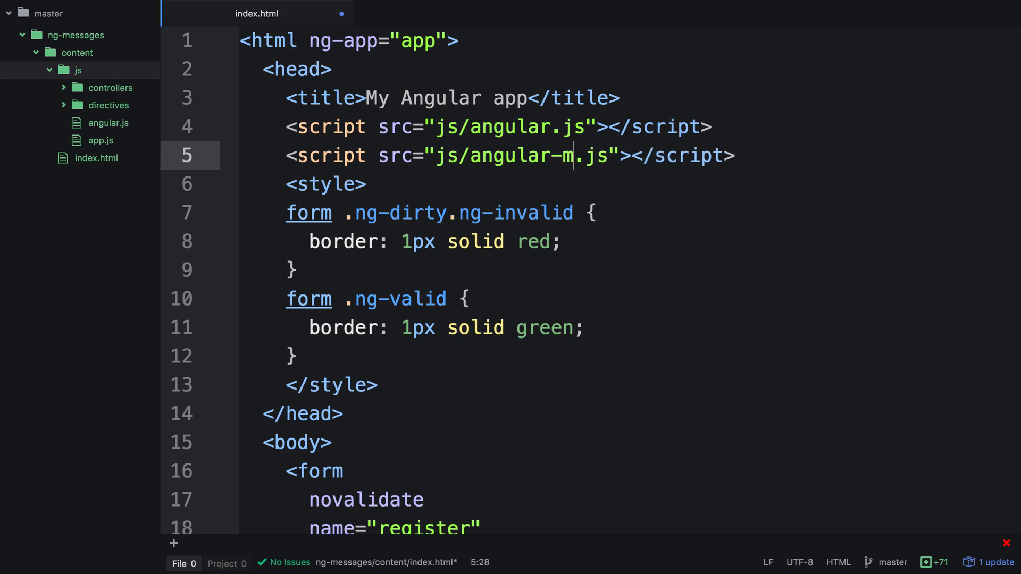
text(essages)
key(ctrl+s)
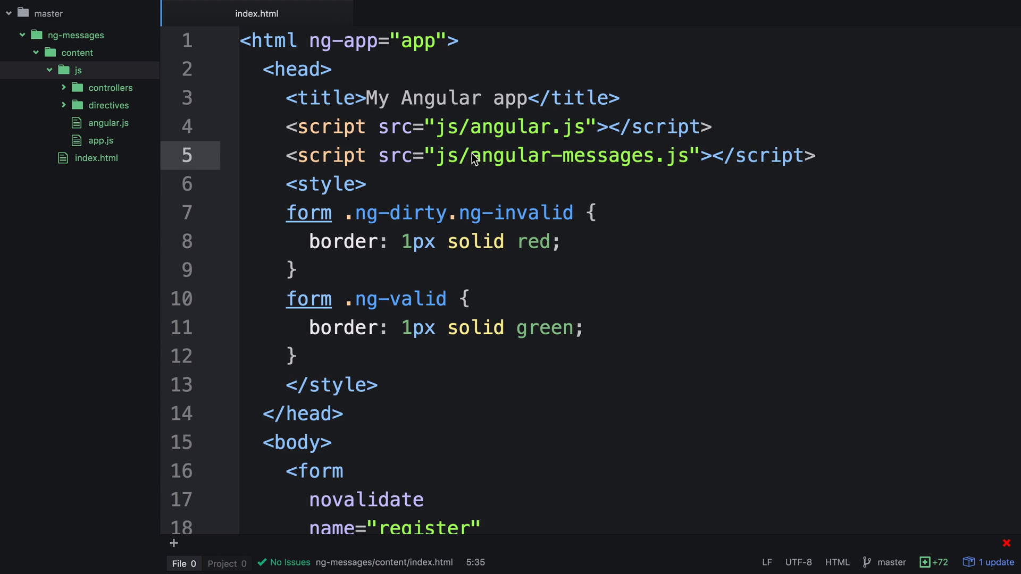
Create a new empty angular-messages.js file in the js folder
drag(472, 154, 693, 159)
click(694, 158)
super+click(693, 159)
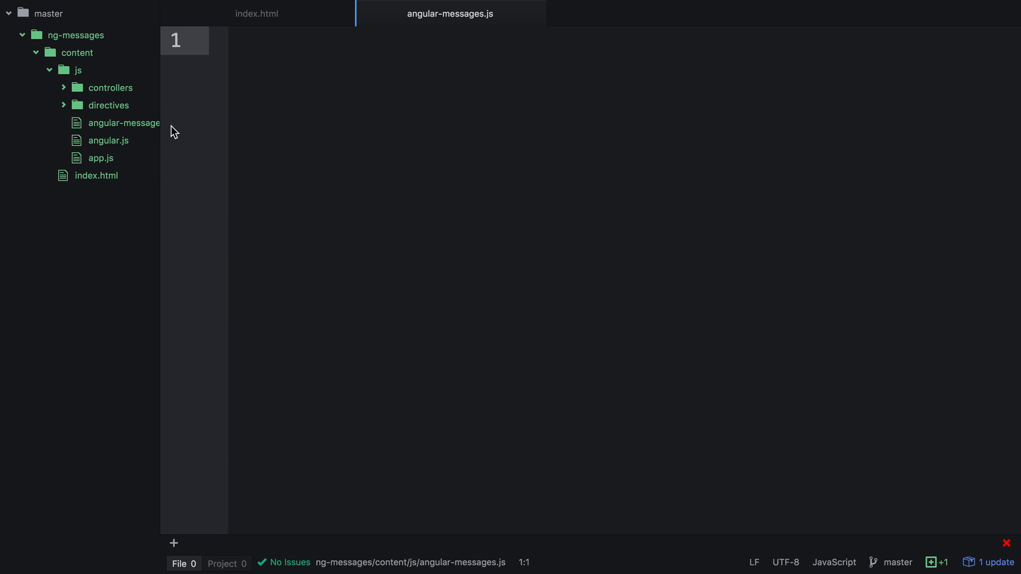
On code.angularjs.org, open 1.5.6/angular-messages.js and select its whole source
click(123, 122)
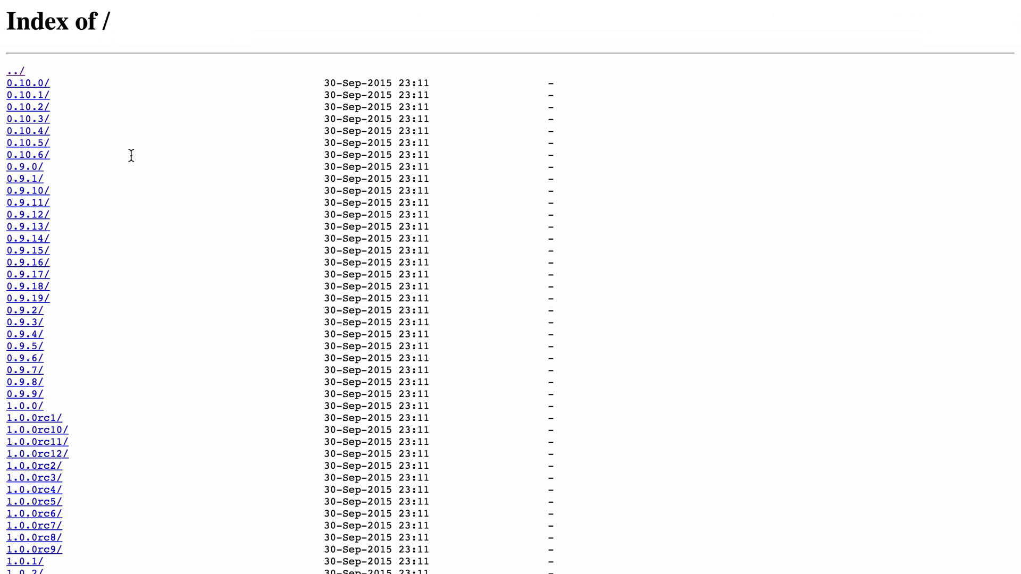
scroll(131, 154, down, 3)
scroll(131, 155, down, 3)
scroll(131, 155, down, 3)
scroll(131, 156, down, 3)
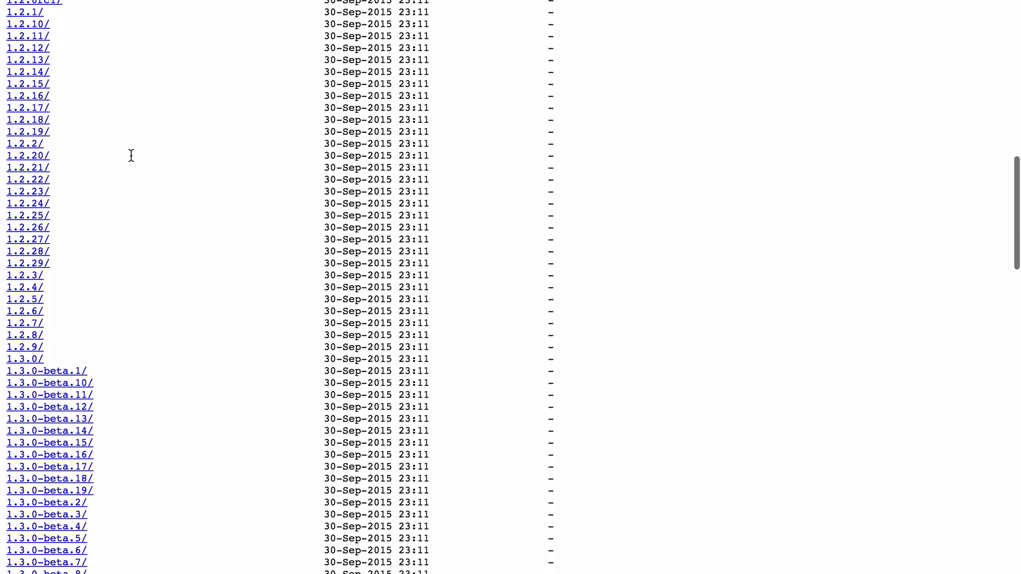
scroll(131, 155, down, 3)
scroll(131, 155, down, 3)
scroll(131, 155, down, 3)
scroll(131, 155, down, 3)
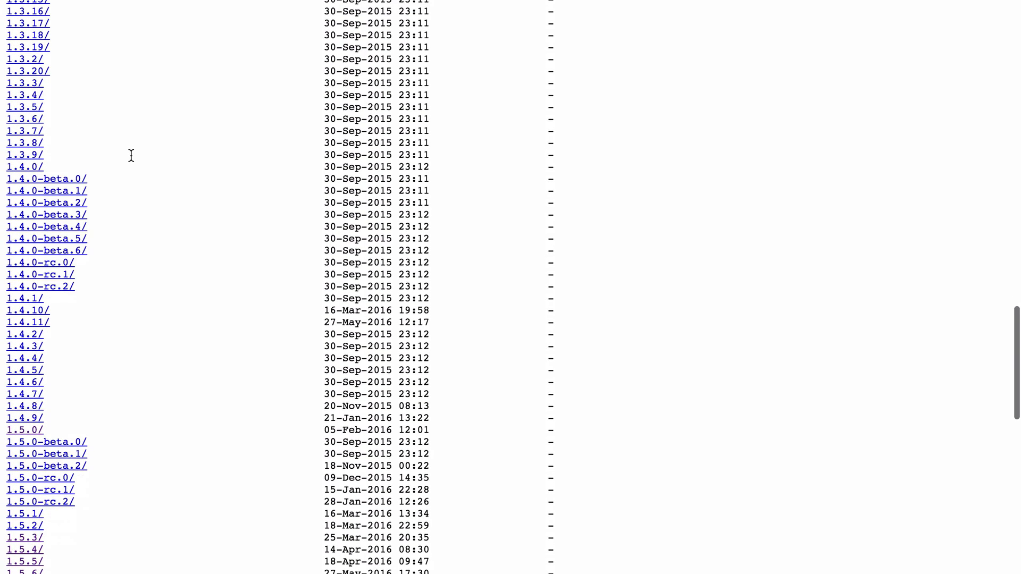
scroll(131, 155, down, 3)
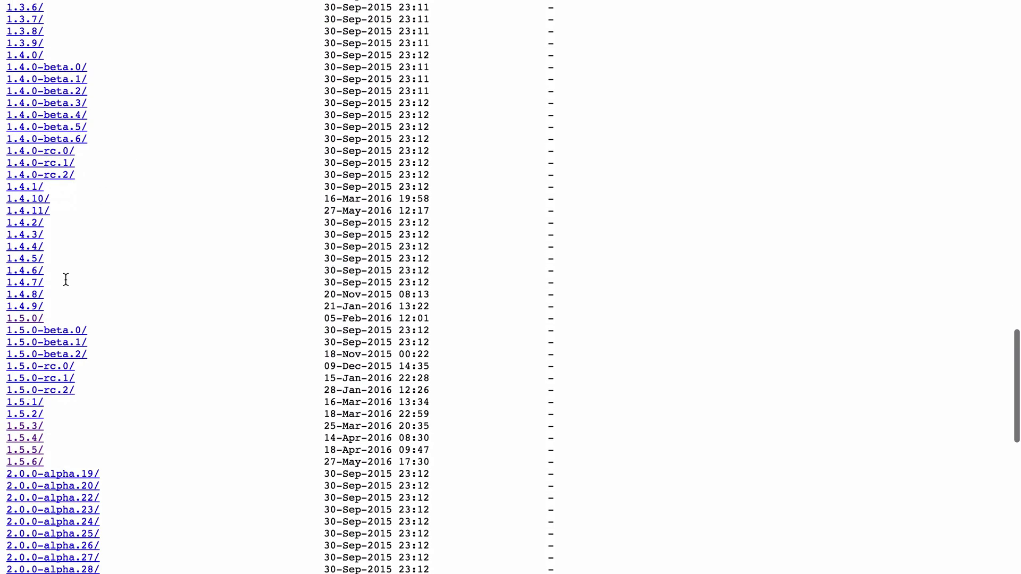
click(31, 464)
scroll(158, 386, down, 1)
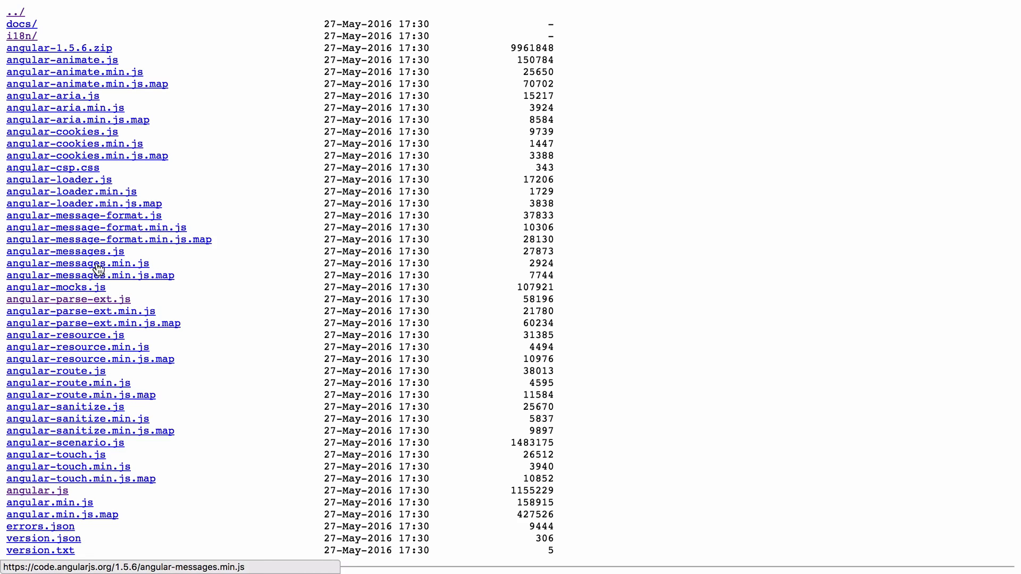
click(79, 254)
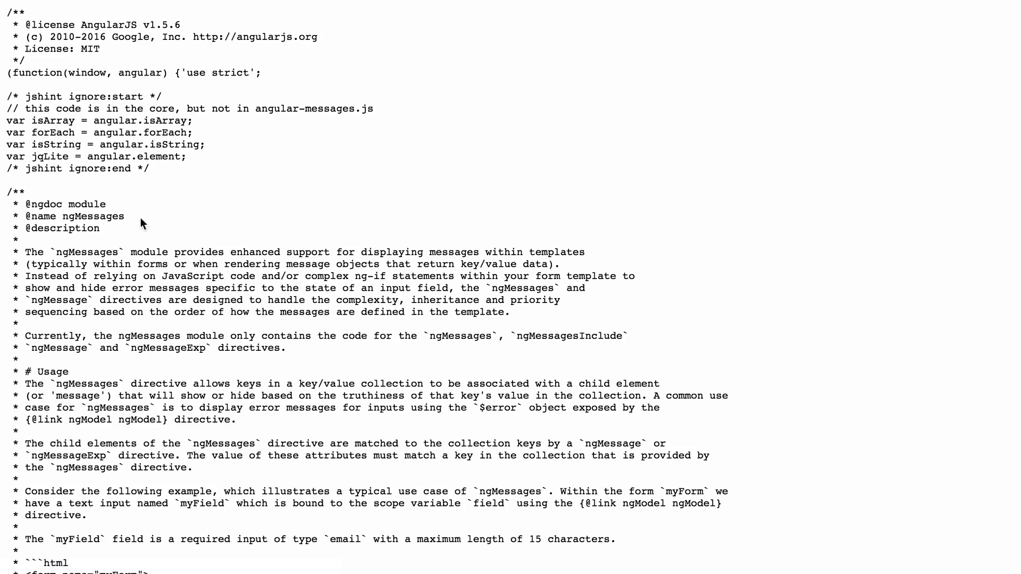
key(ctrl+a)
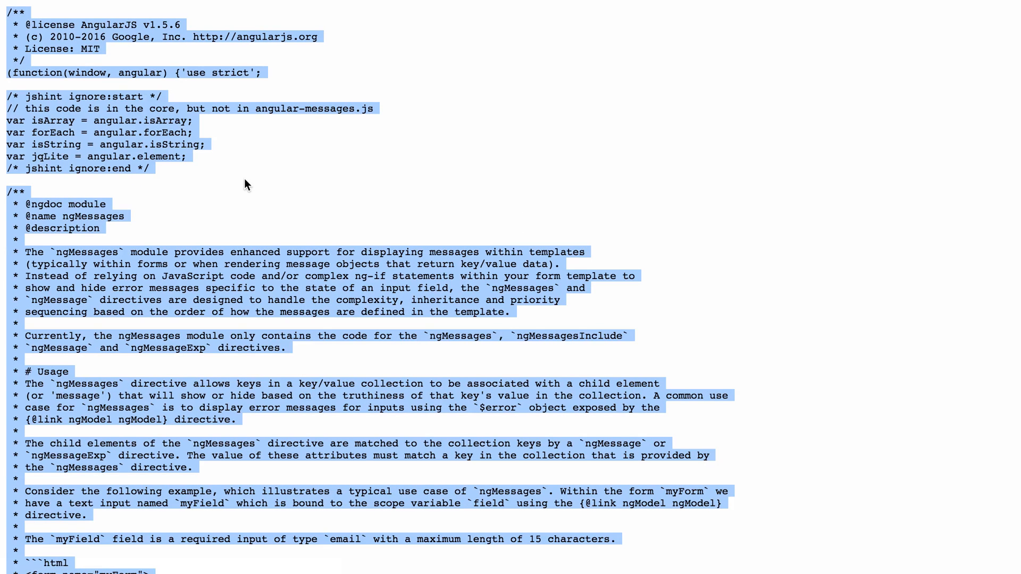
click(244, 178)
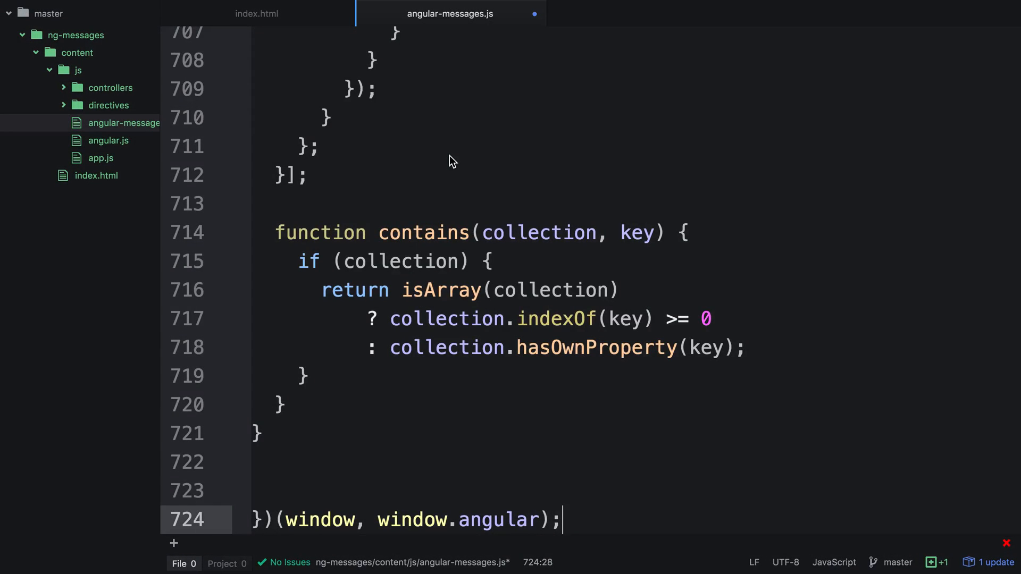
scroll(449, 160, up, 20)
Search the pasted source for angular.module(' and locate the module name ngMessages on line 270
click(405, 185)
key(super+f)
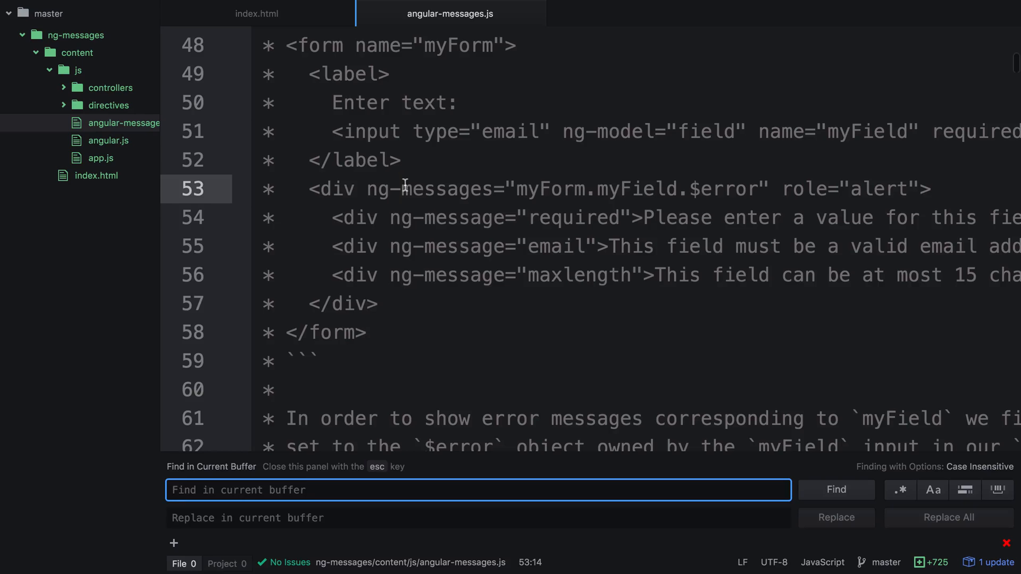
text(angular.module)
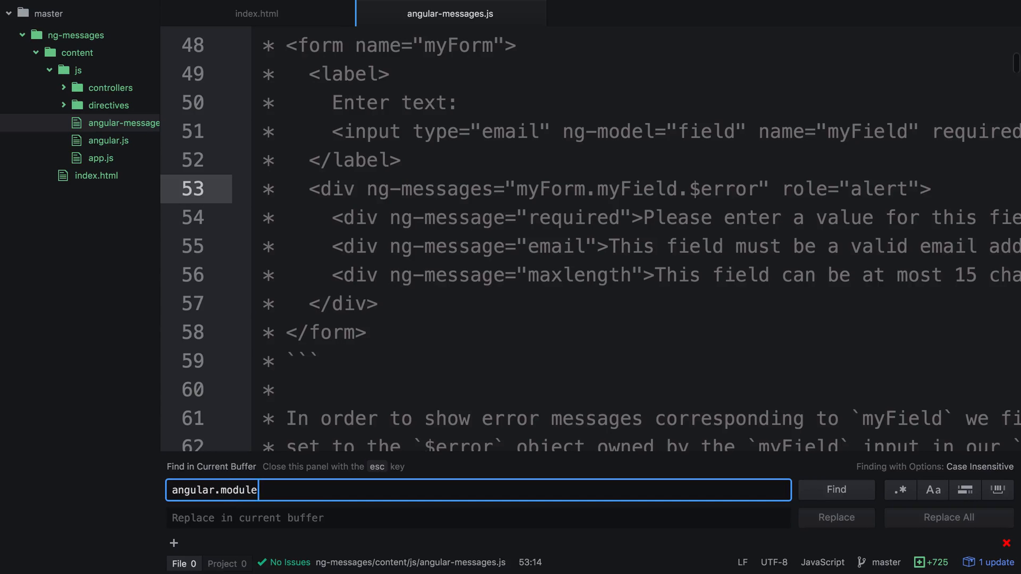
text((')
key(Return)
double_click(483, 230)
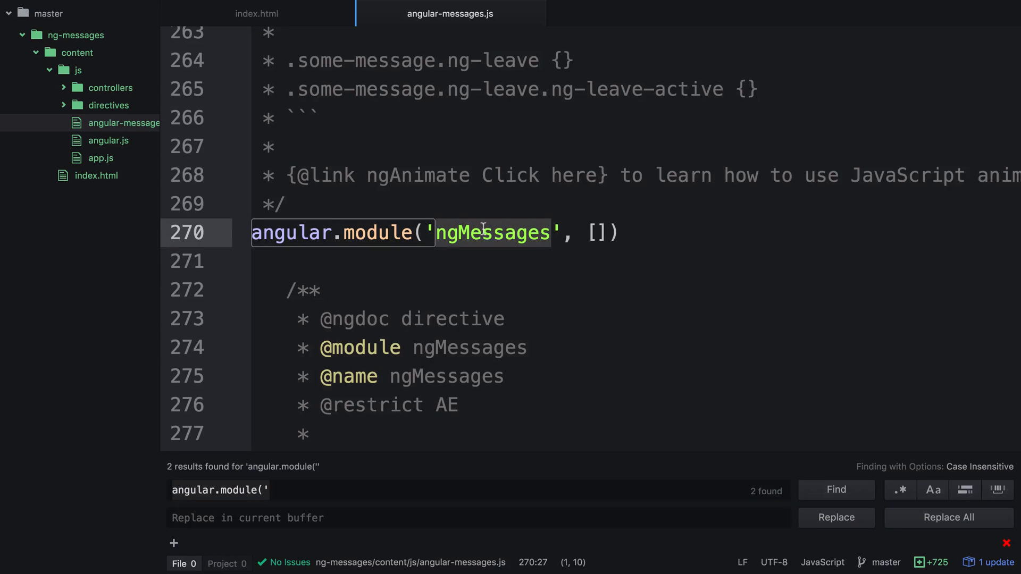
click(483, 229)
drag(251, 232, 648, 237)
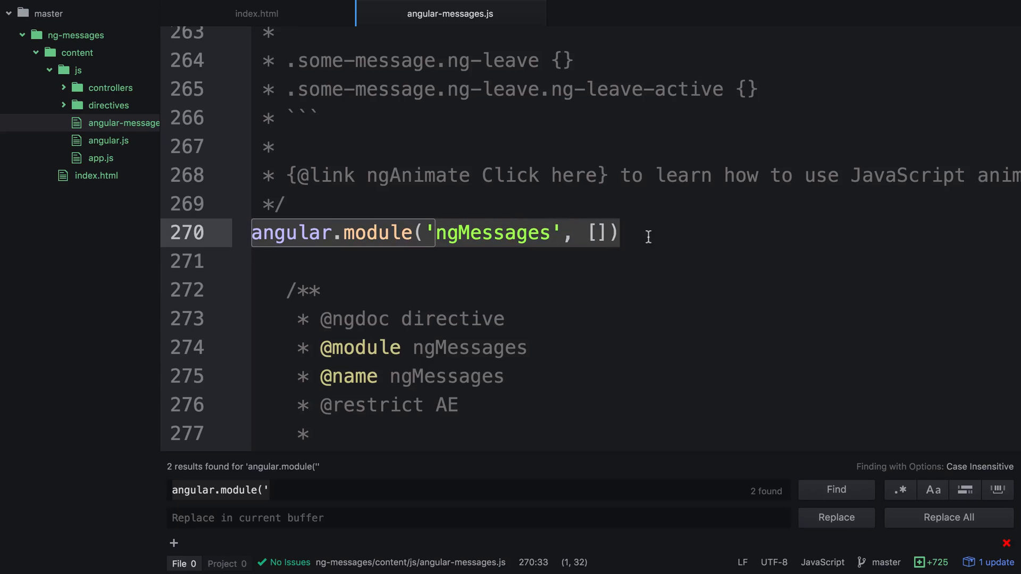
double_click(482, 235)
click(482, 236)
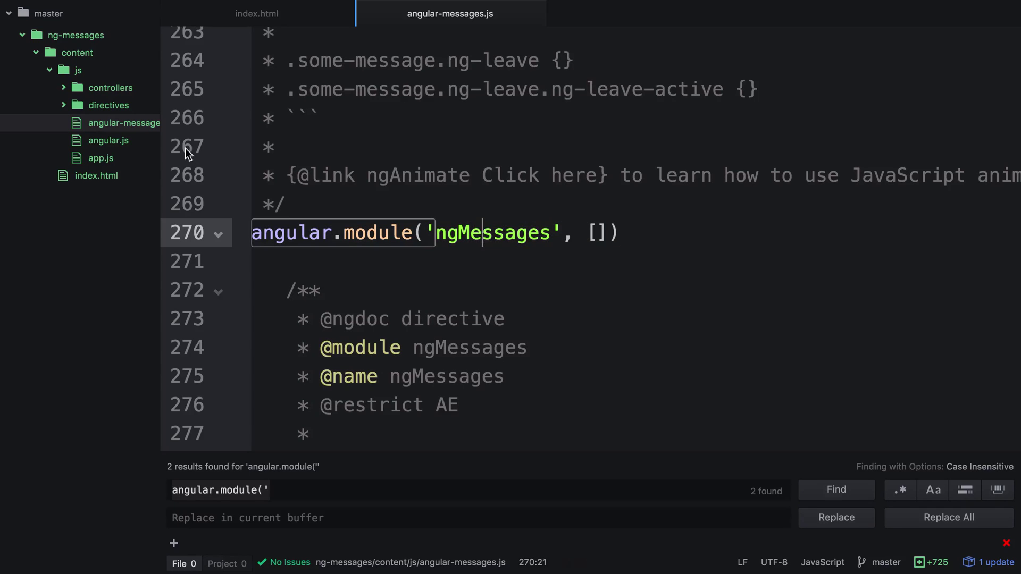
Add 'ngMessages' to the app module's dependency array in app.js, then close tabs back to index.html
click(115, 156)
click(436, 70)
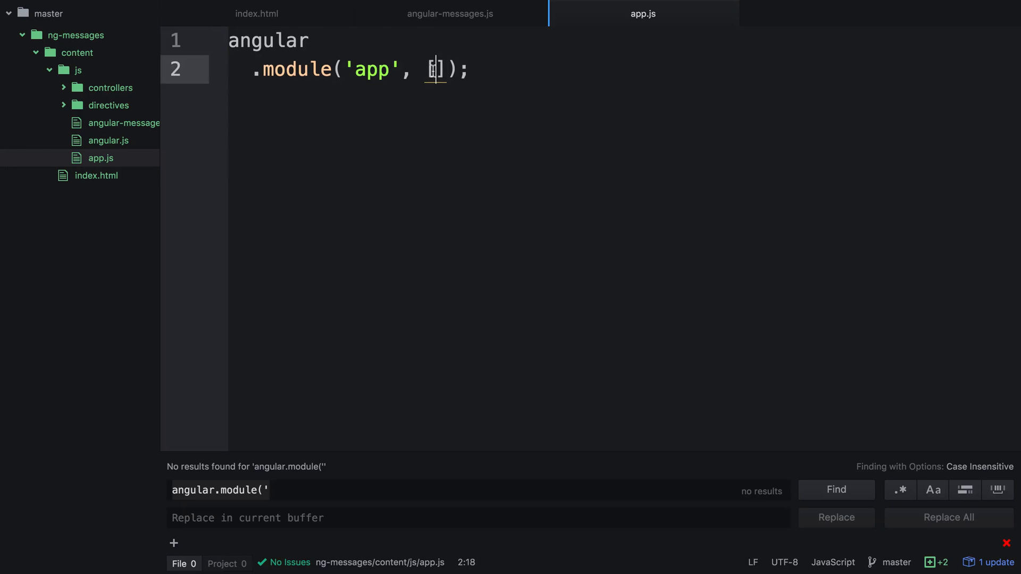
text('ngMessages)
key(End)
key(Return)
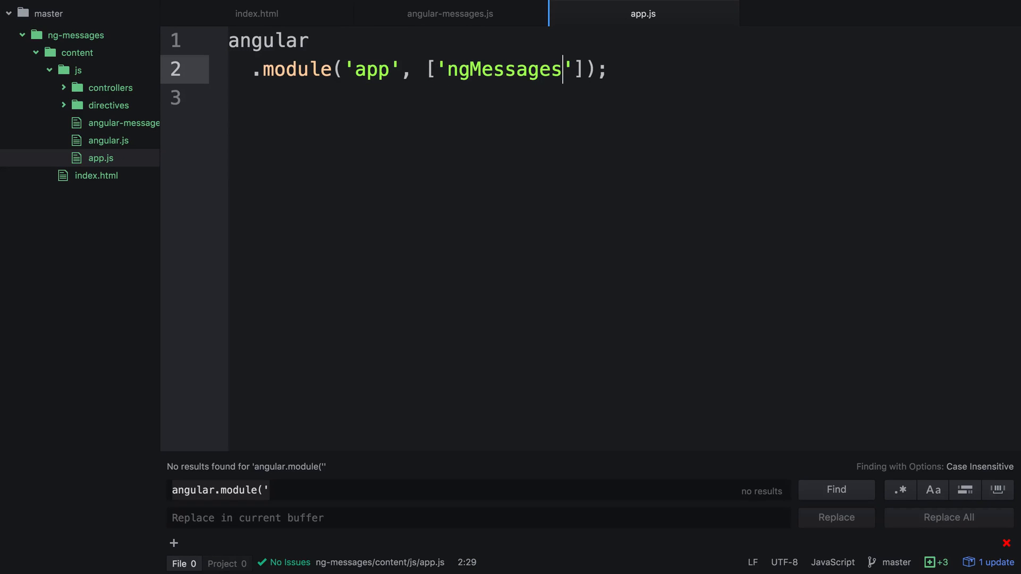
key(ctrl+f)
key(BackSpace)
key(Escape)
key(ctrl+w)
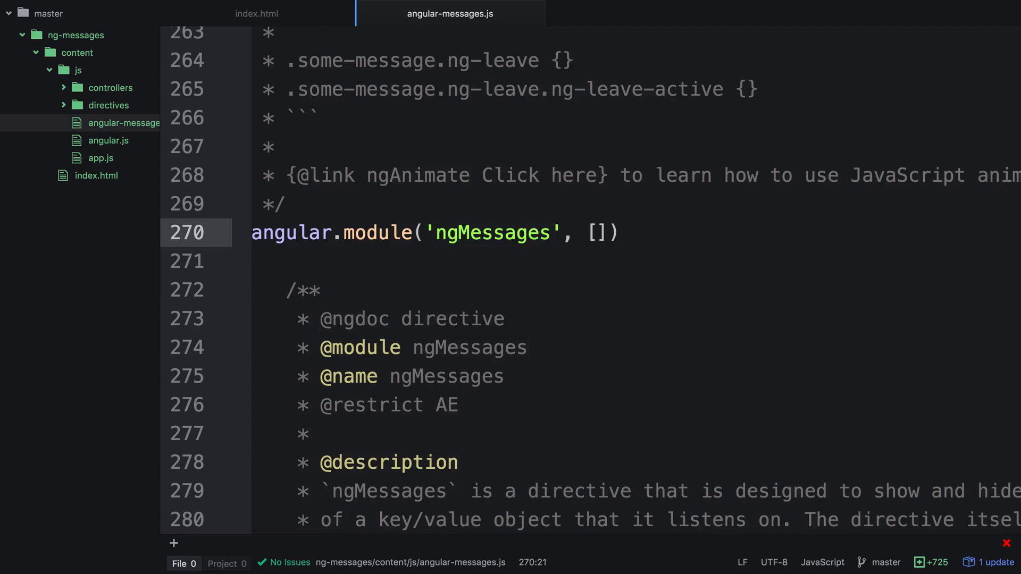
key(ctrl+w)
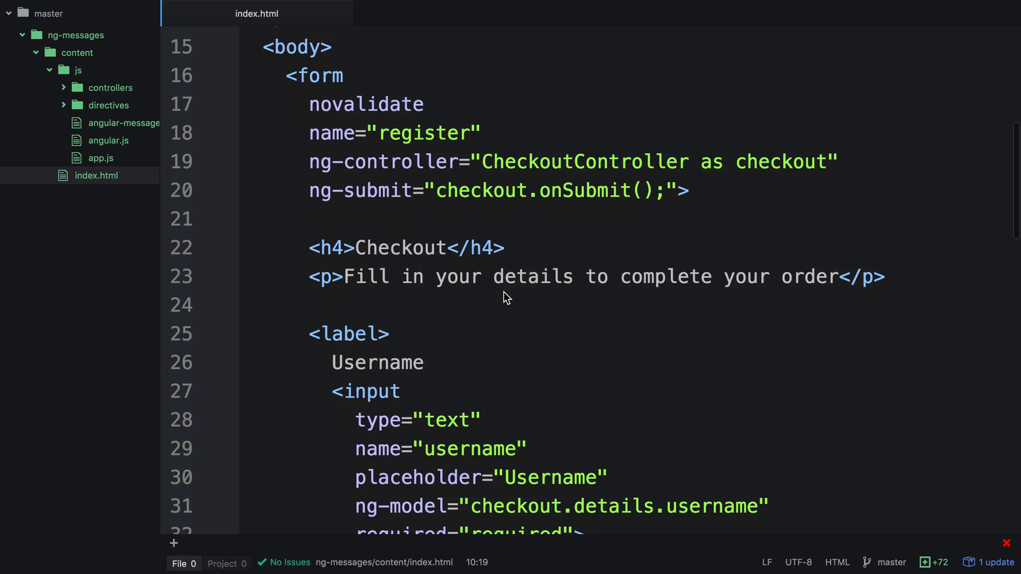
scroll(504, 298, down, 4)
scroll(504, 297, down, 3)
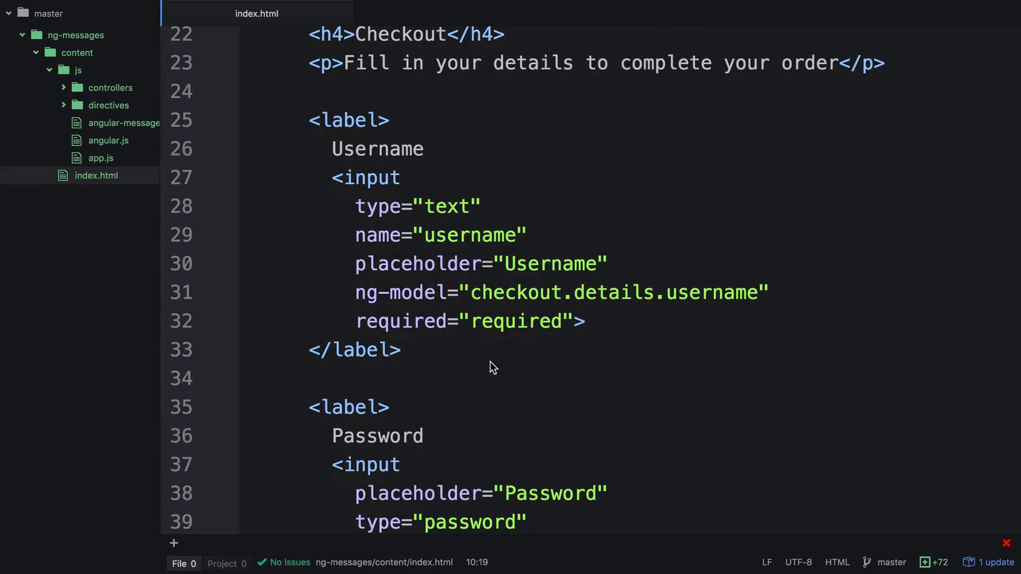
Insert an inner <div></div> inside the wrapper div below the username label
click(490, 346)
scroll(480, 303, down, 2)
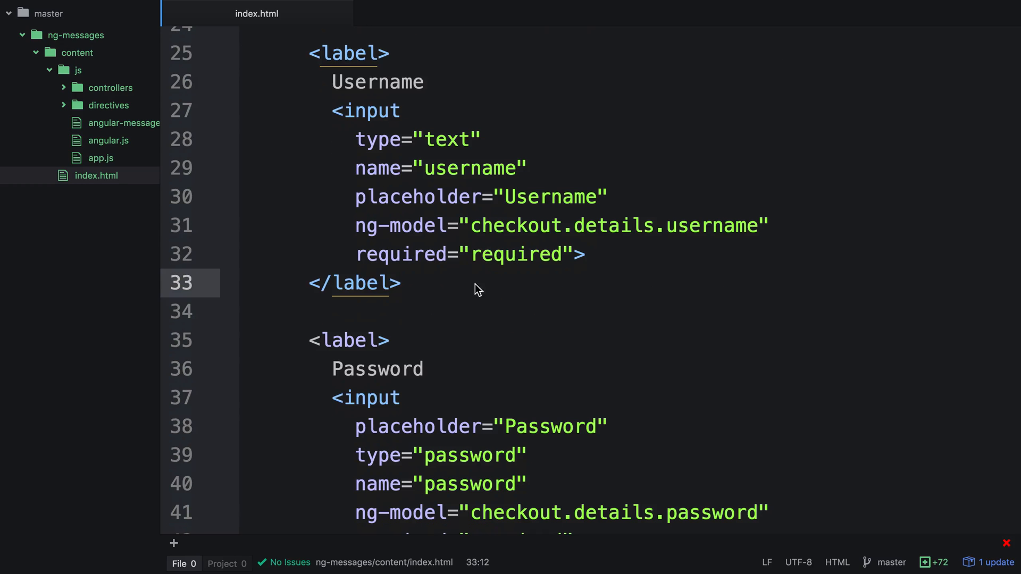
key(Return)
key(Return)
text(<div)
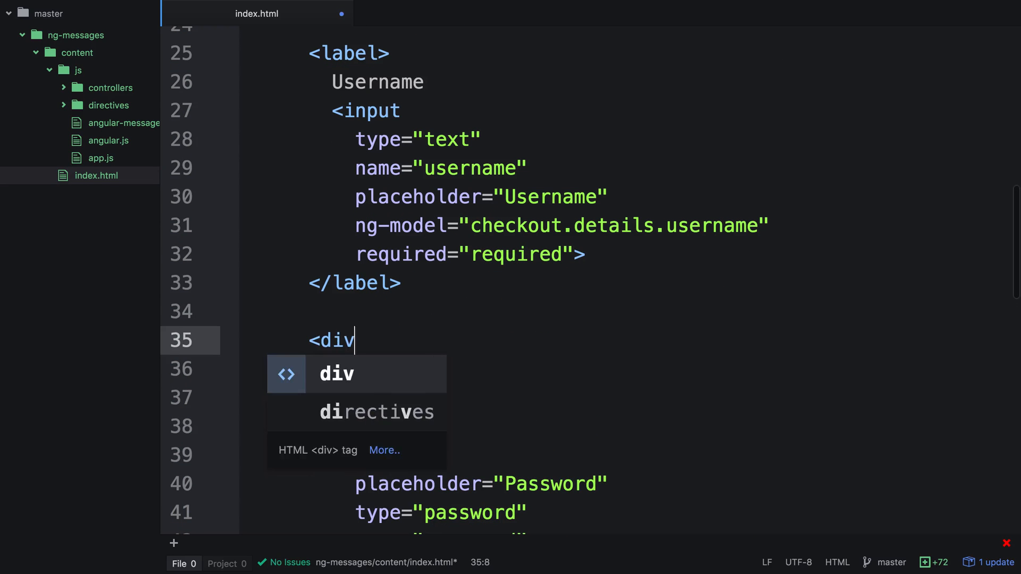
text(>)
key(Return)
key(Return)
text(</div>)
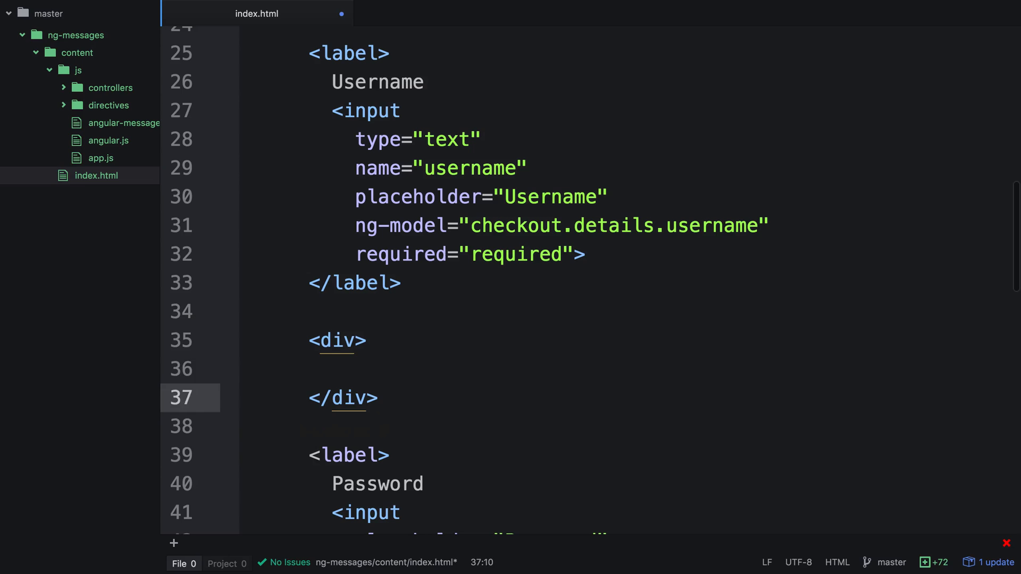
key(Up)
key(Tab)
key(Tab)
key(Tab)
key(Tab)
text(<di)
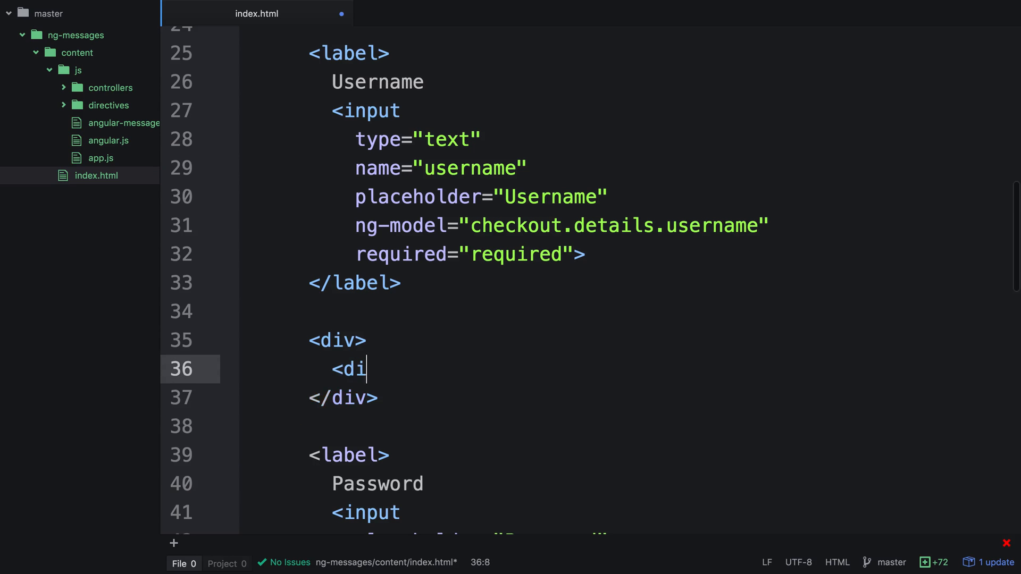
text(v>)
key(Return)
key(Return)
text(</div>)
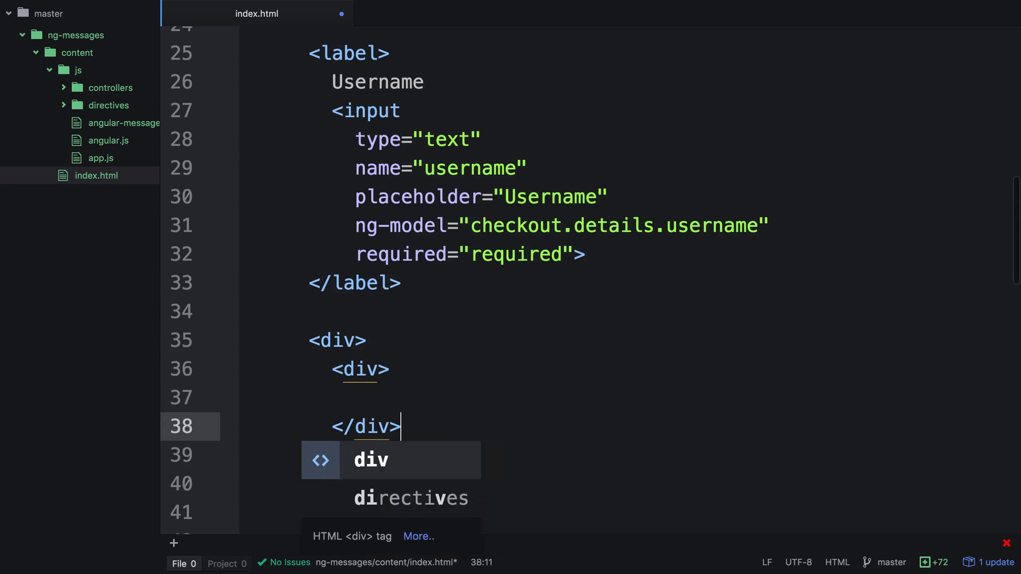
key(Up)
Put the message 'This is field required!' inside the inner div, checking the input's required attribute
drag(356, 255, 570, 254)
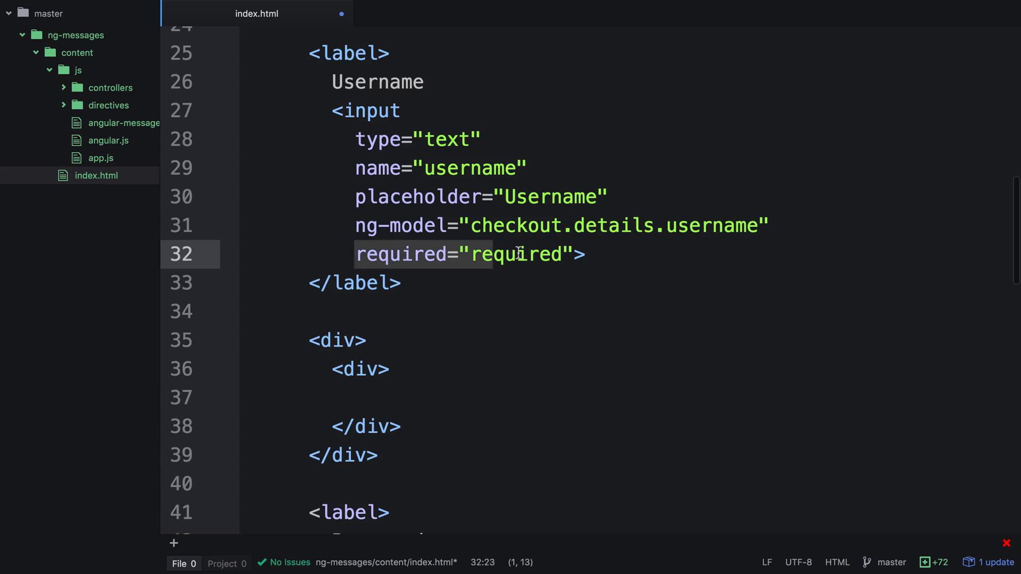
click(374, 397)
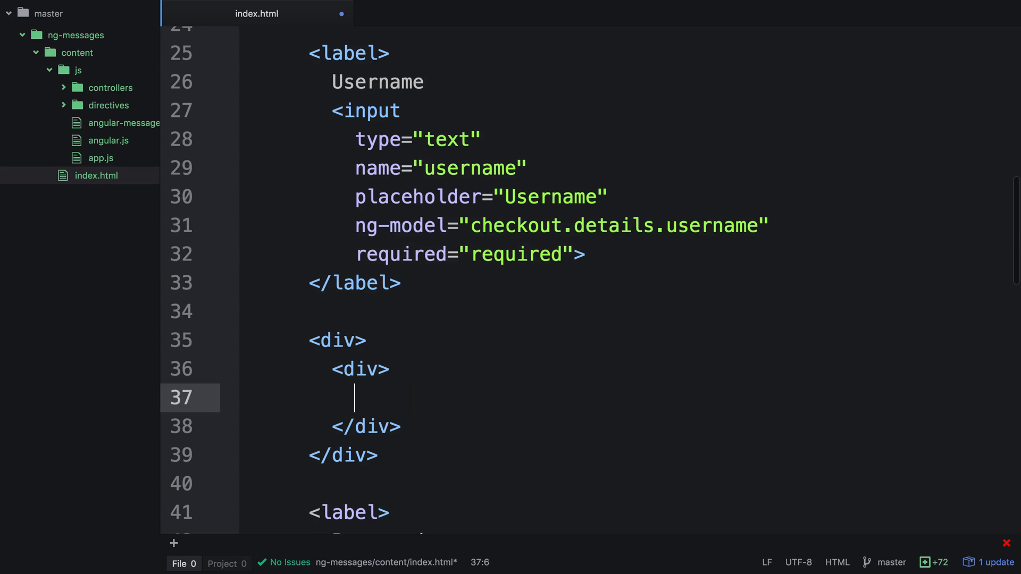
text(This is)
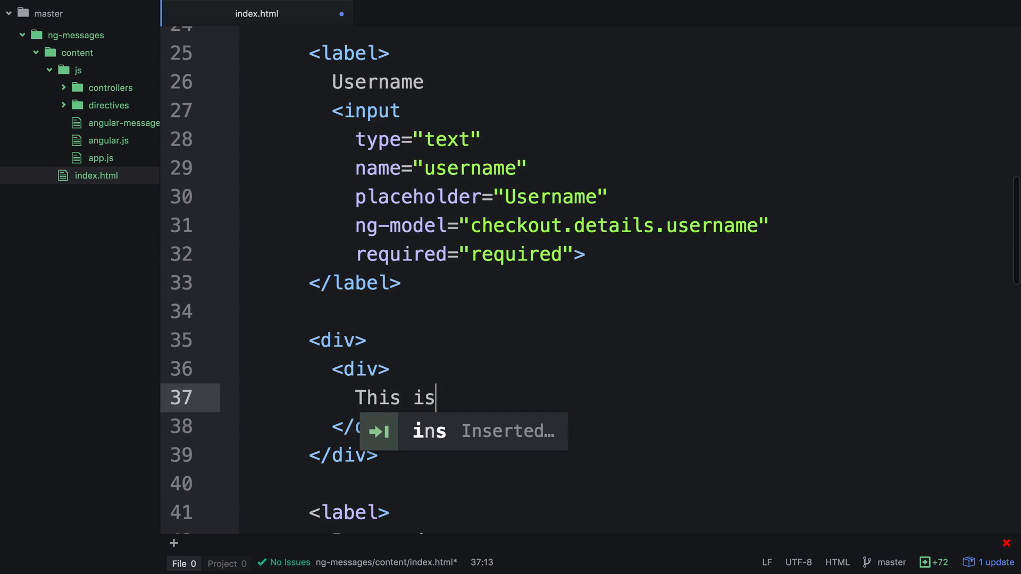
text( field required!)
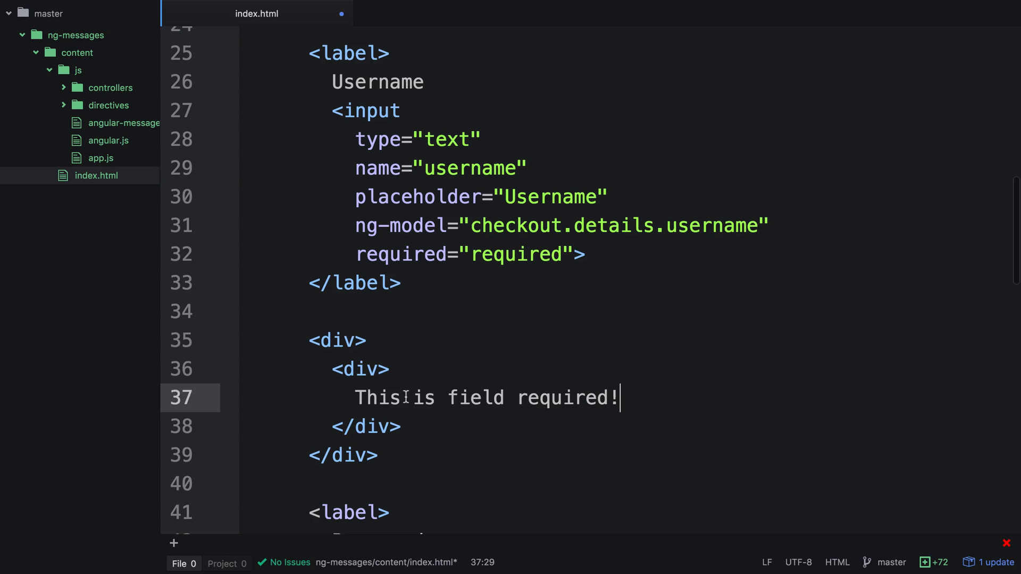
drag(355, 254, 569, 254)
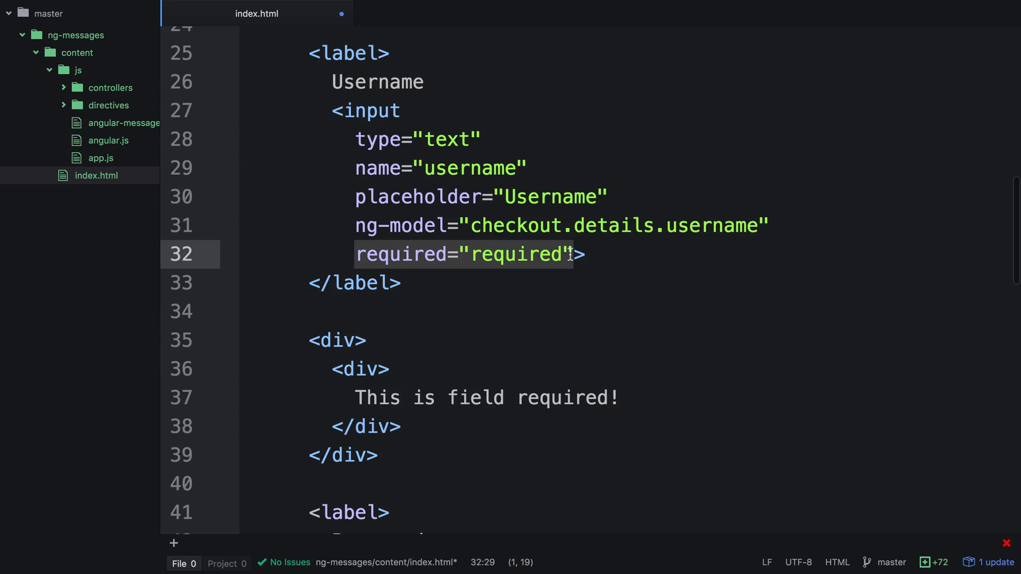
Gate the inner div with ng-if="register.username.$error.required" and save index.html
click(380, 370)
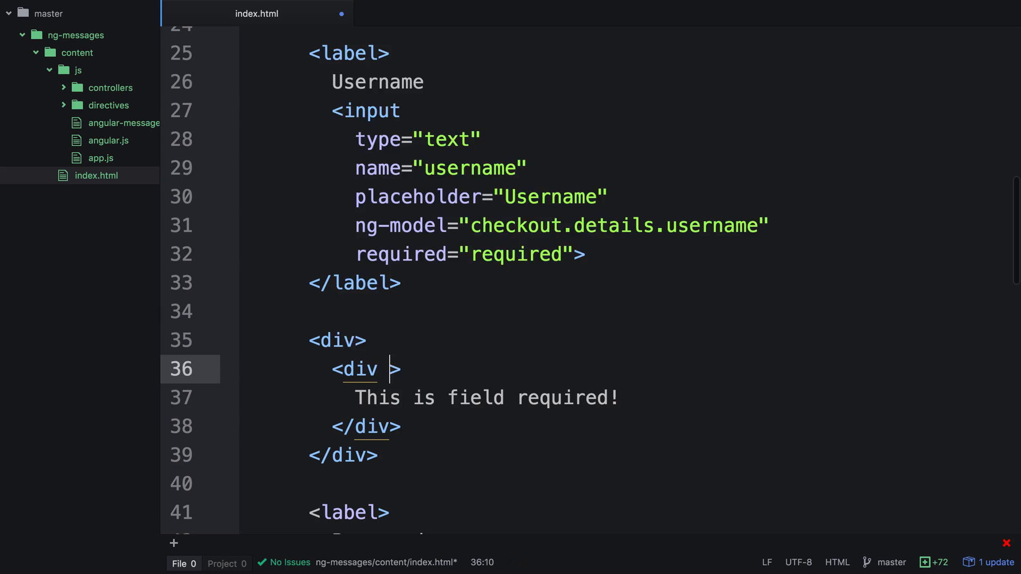
text(ng-if=")
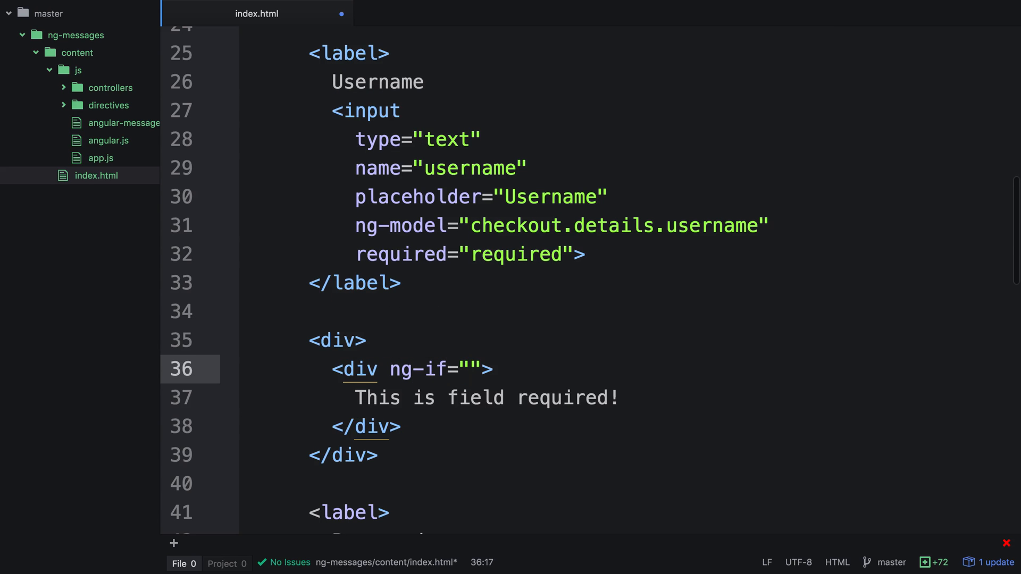
scroll(512, 279, up, 5)
scroll(511, 279, up, 3)
click(381, 258)
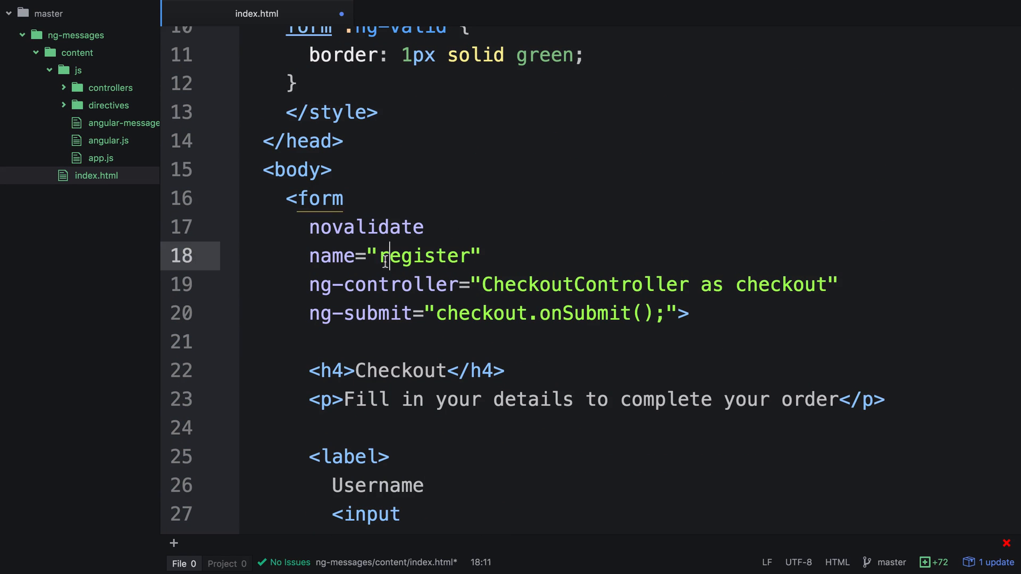
double_click(423, 256)
key(ctrl+c)
scroll(388, 261, down, 4)
scroll(394, 274, down, 5)
click(469, 297)
key(ctrl+v)
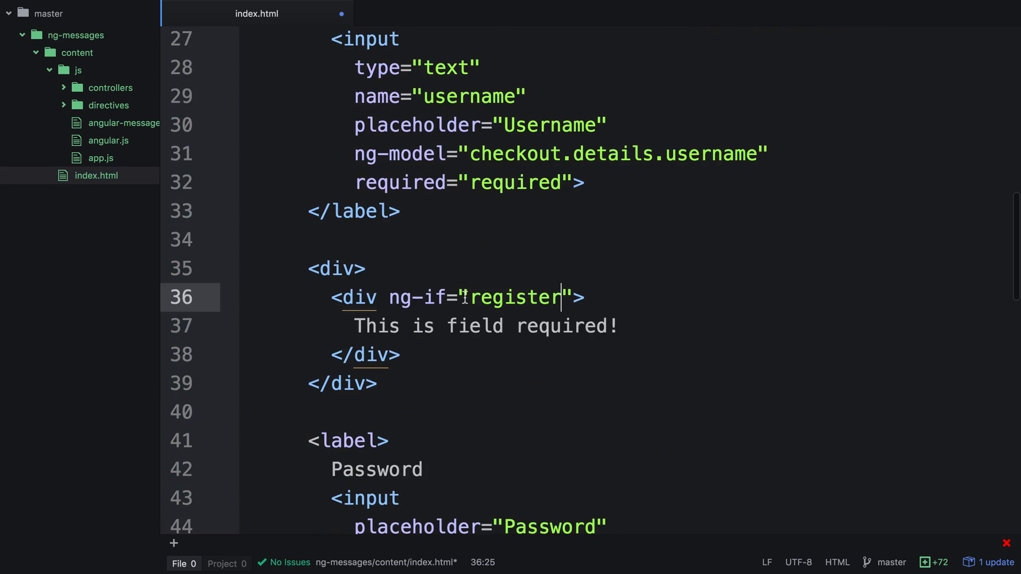
text(.user)
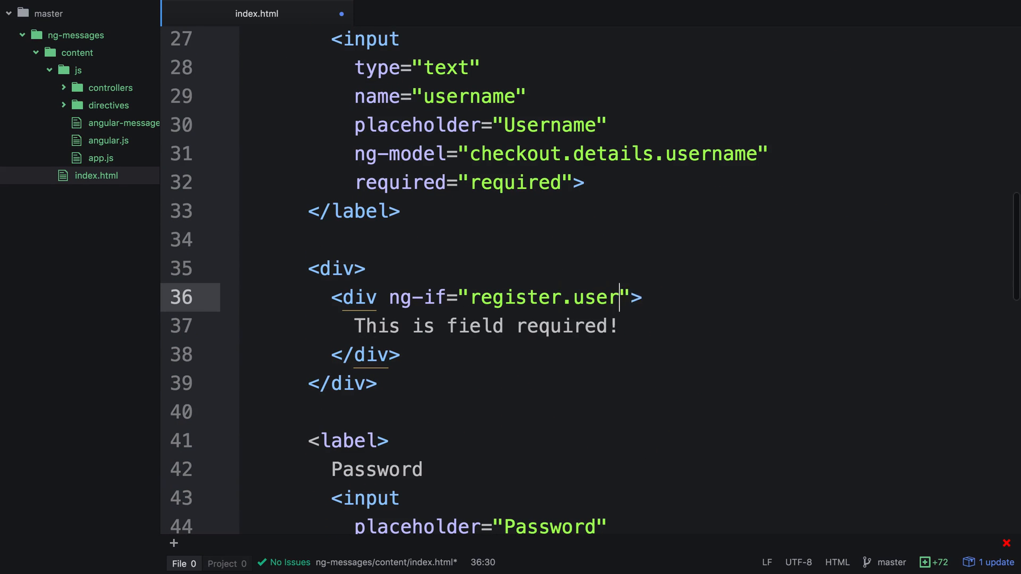
text(name)
double_click(475, 97)
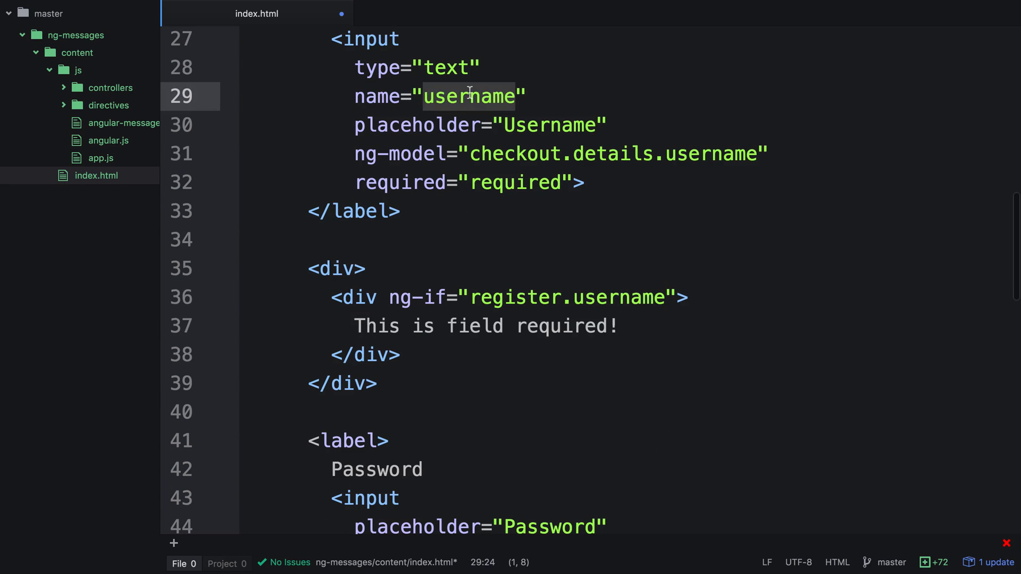
click(660, 296)
text(.$erro)
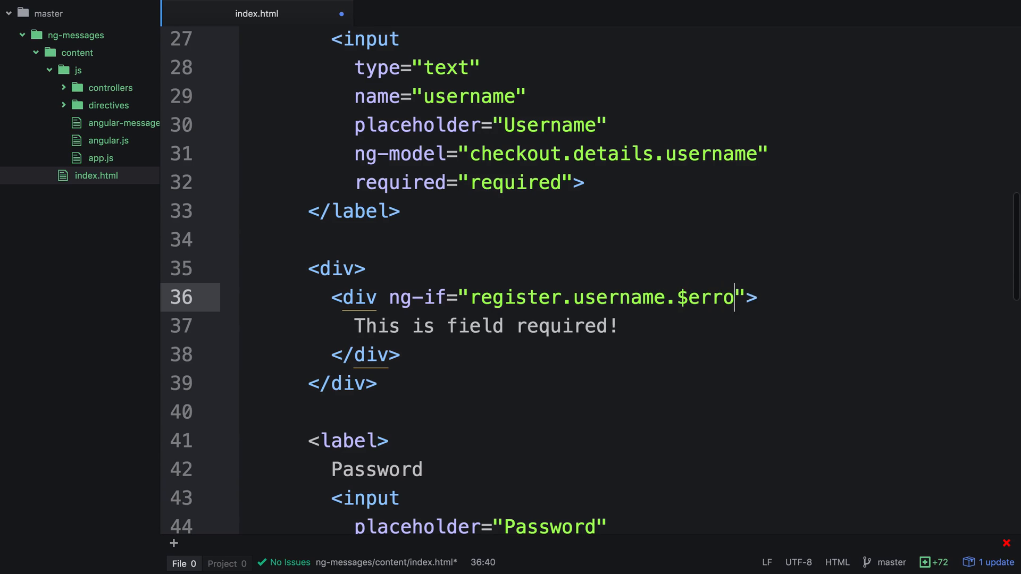
text(r.require)
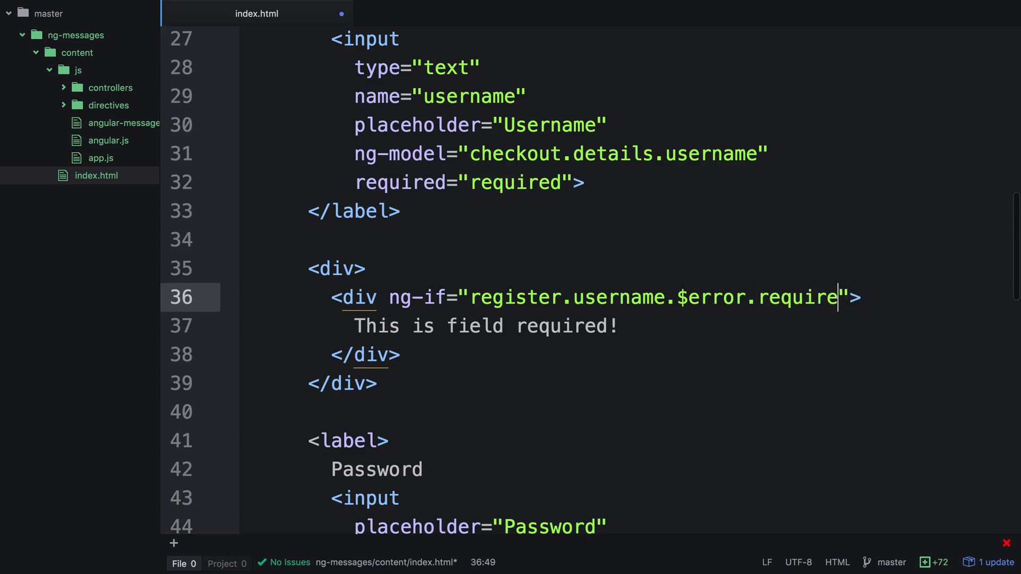
text(d)
drag(389, 297, 452, 298)
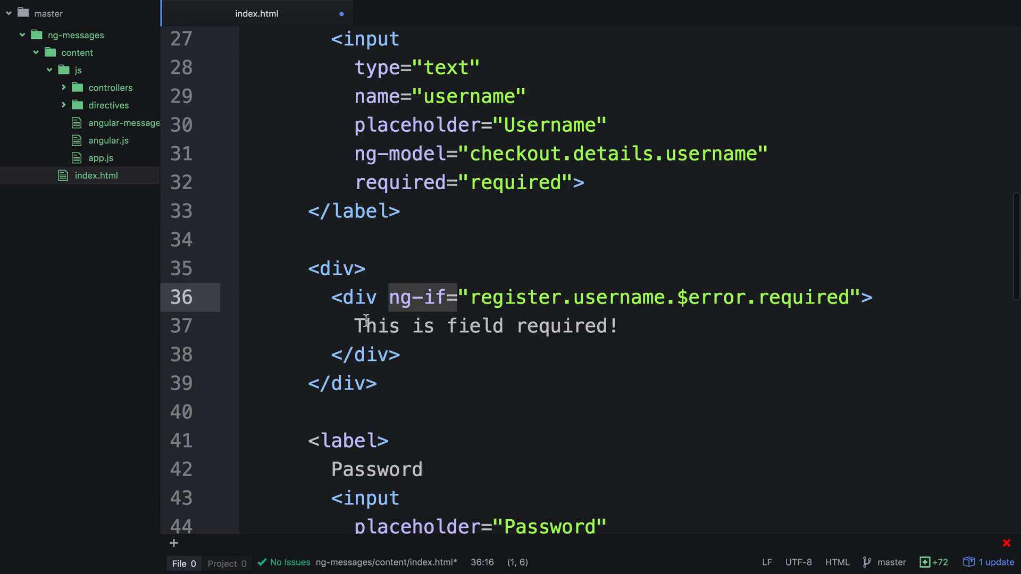
drag(332, 299, 422, 356)
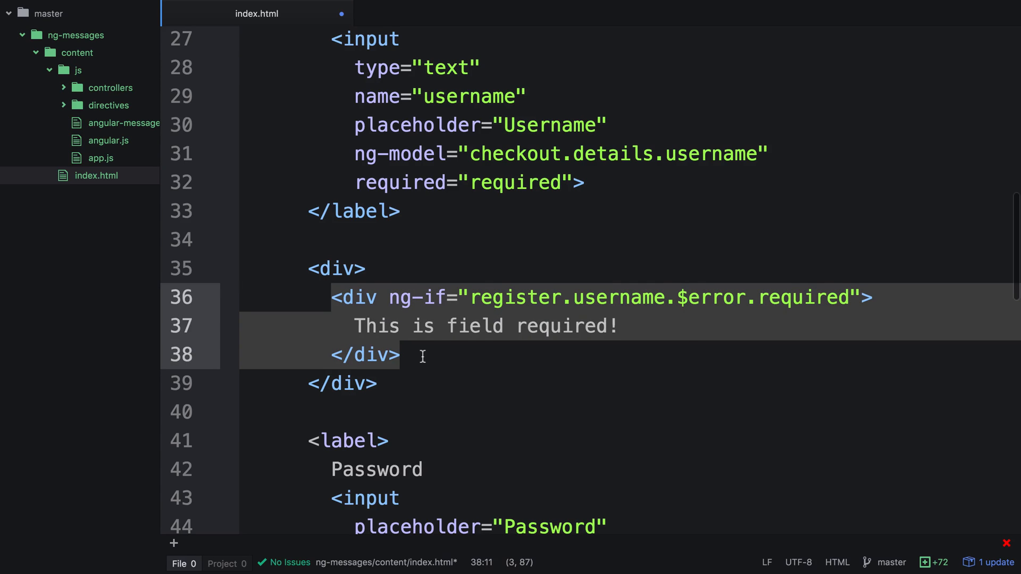
click(421, 357)
key(ctrl+s)
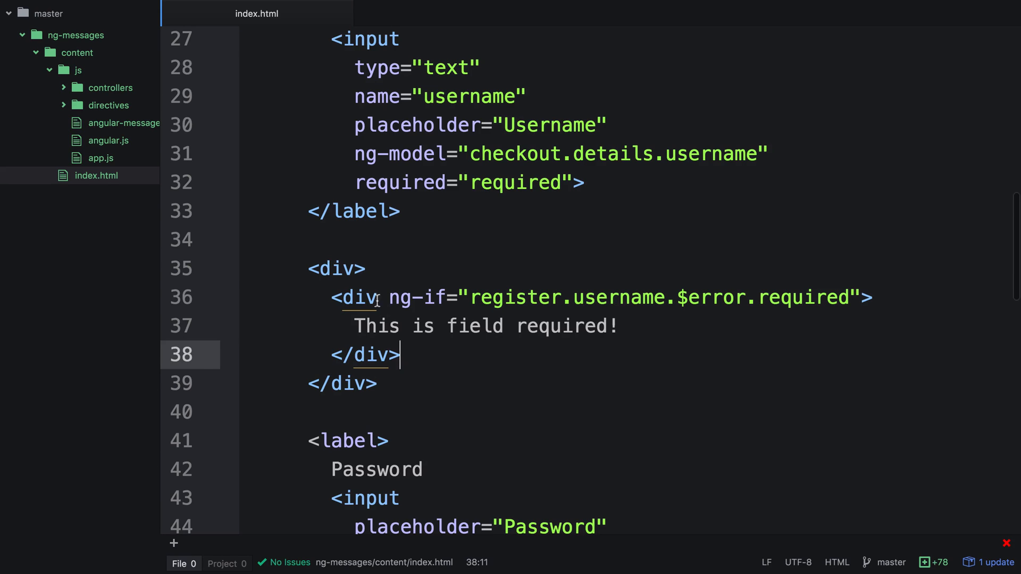
Gate the wrapper div with ng-if="register.username.$touched" and review both conditions
click(353, 269)
text(ng-)
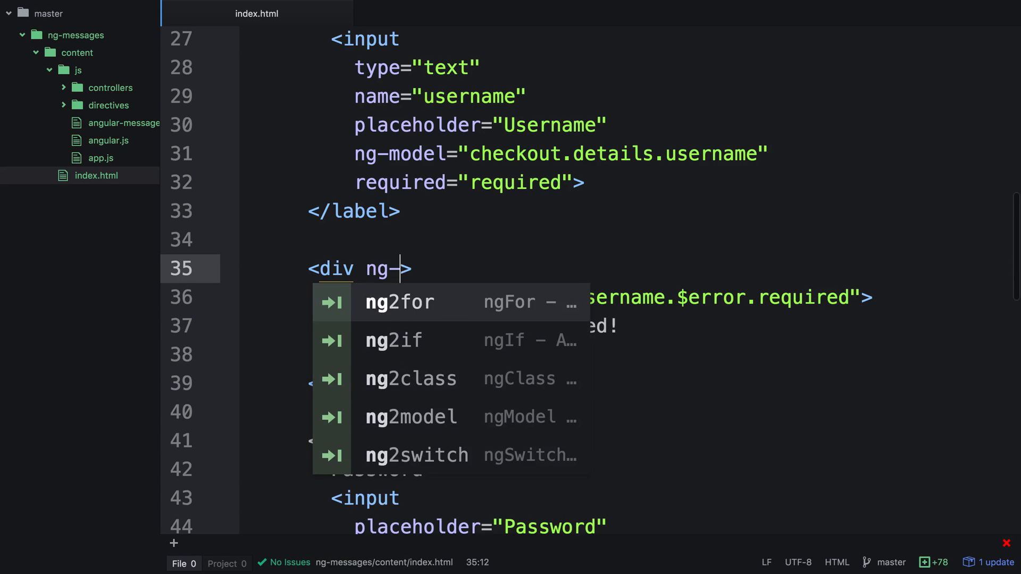
text(if="register)
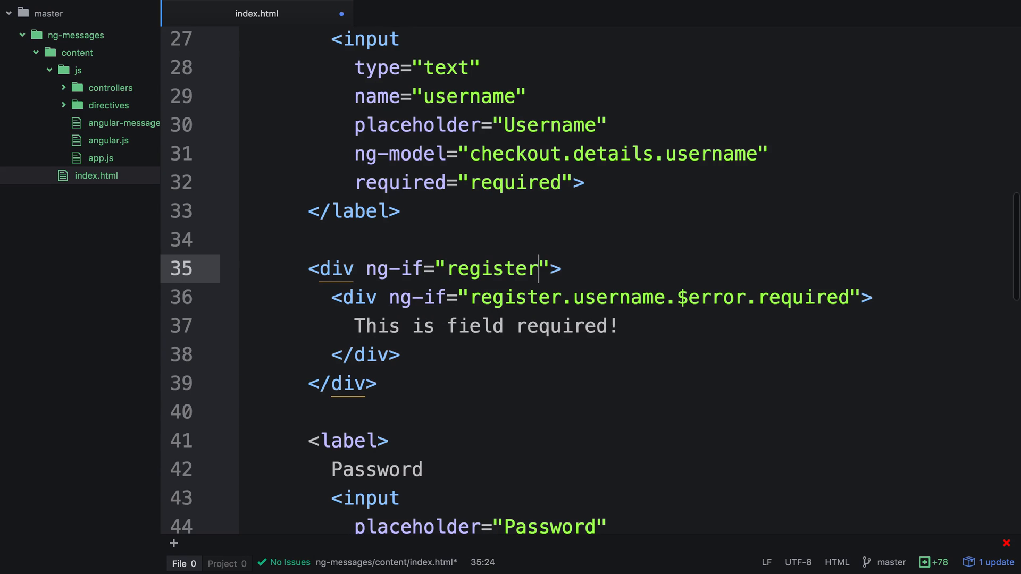
text(.username.)
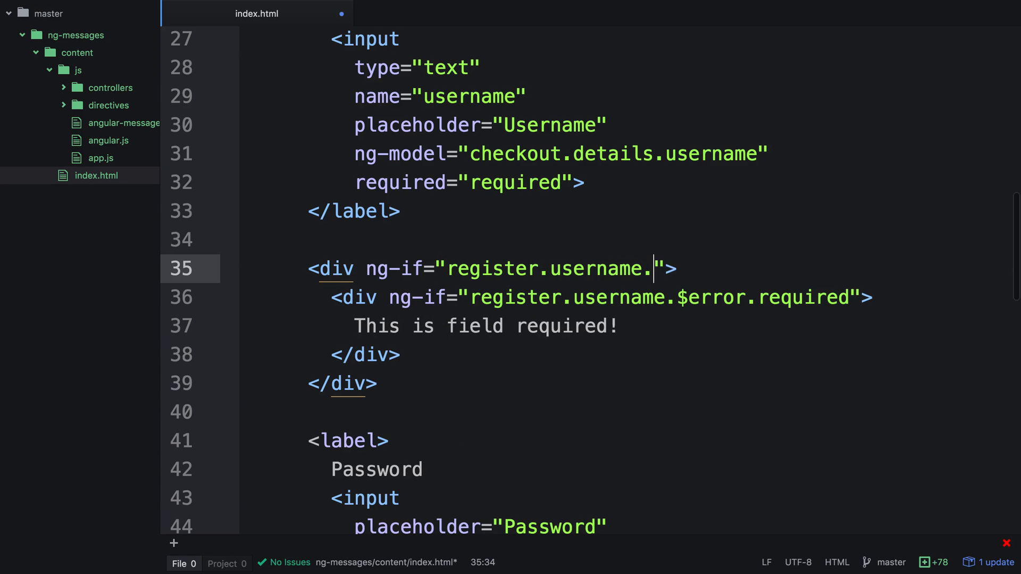
text($touched)
key(Right)
key(Right)
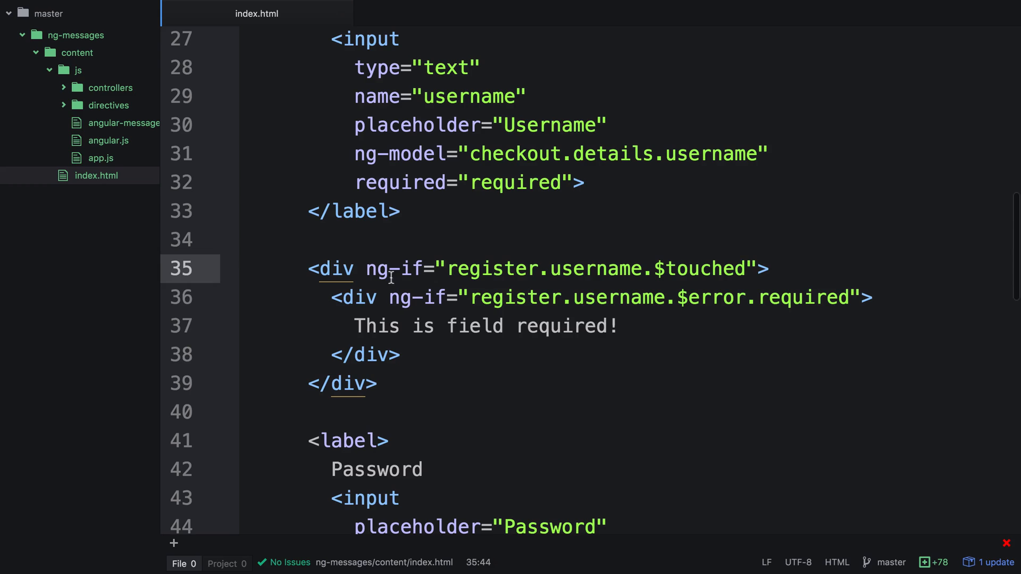
drag(446, 269, 754, 268)
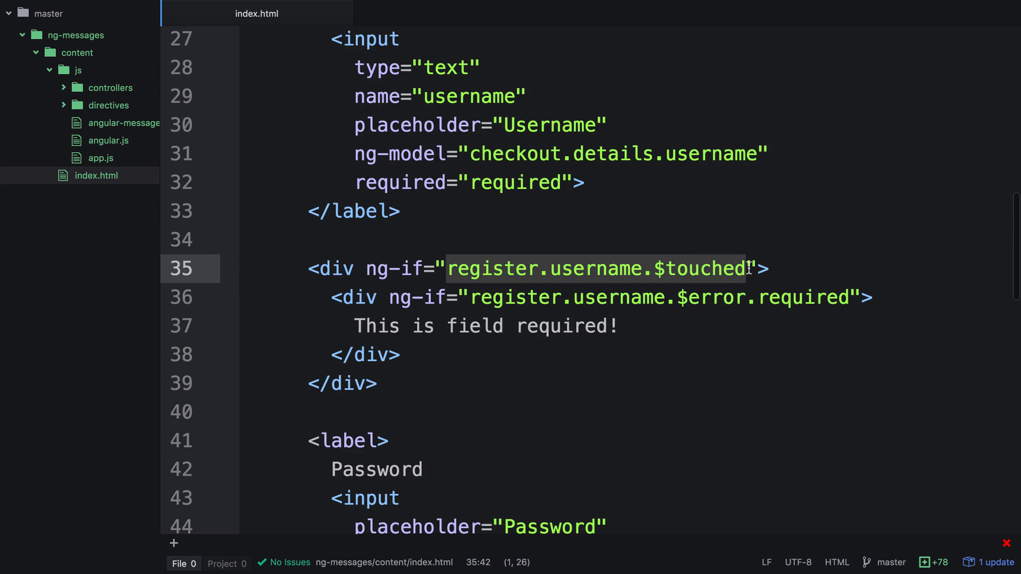
drag(470, 297, 815, 298)
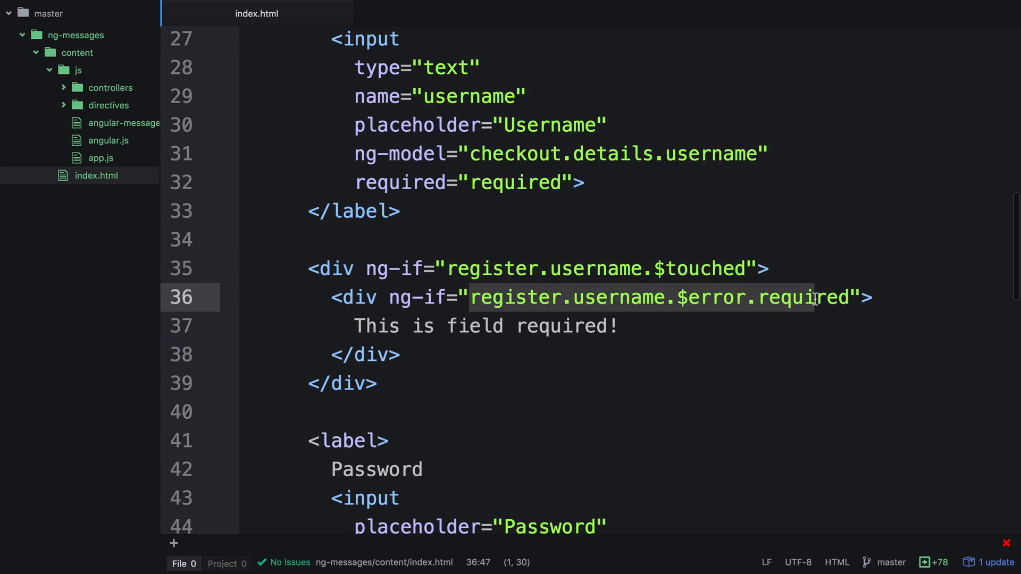
drag(332, 296, 403, 352)
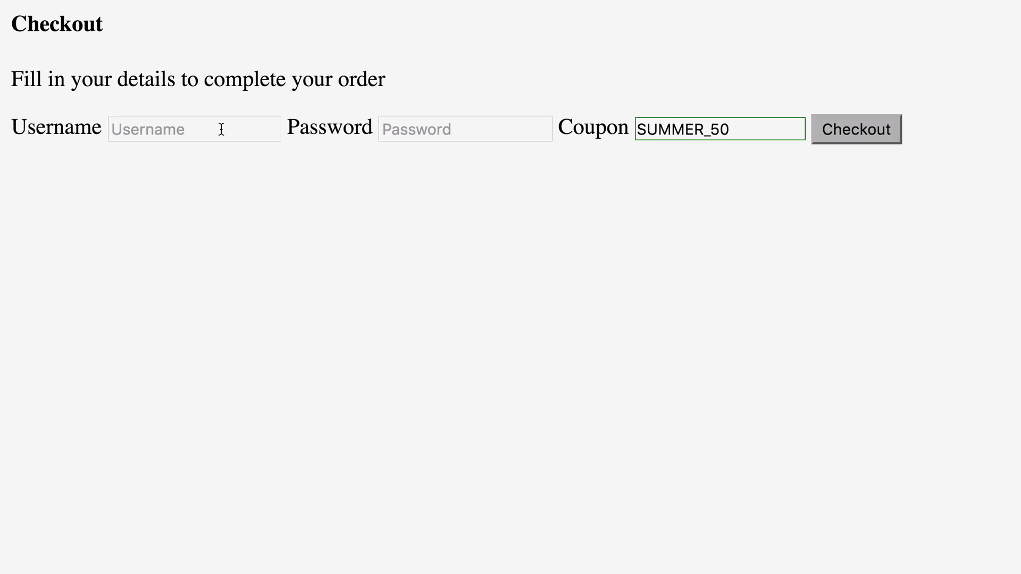
Tab out of the empty Username field, enter a name, then delete it to see the required message return
click(220, 130)
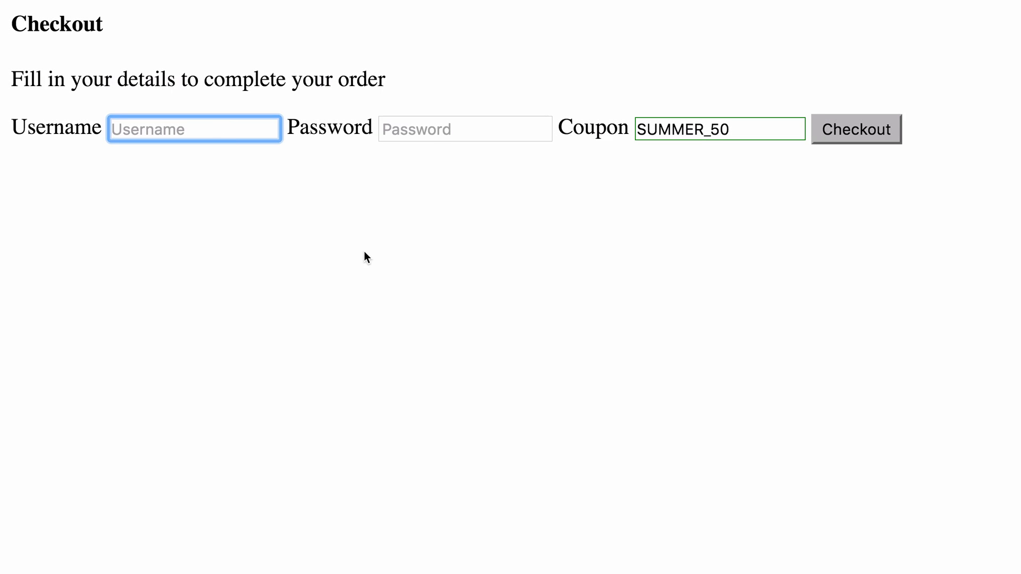
key(Return)
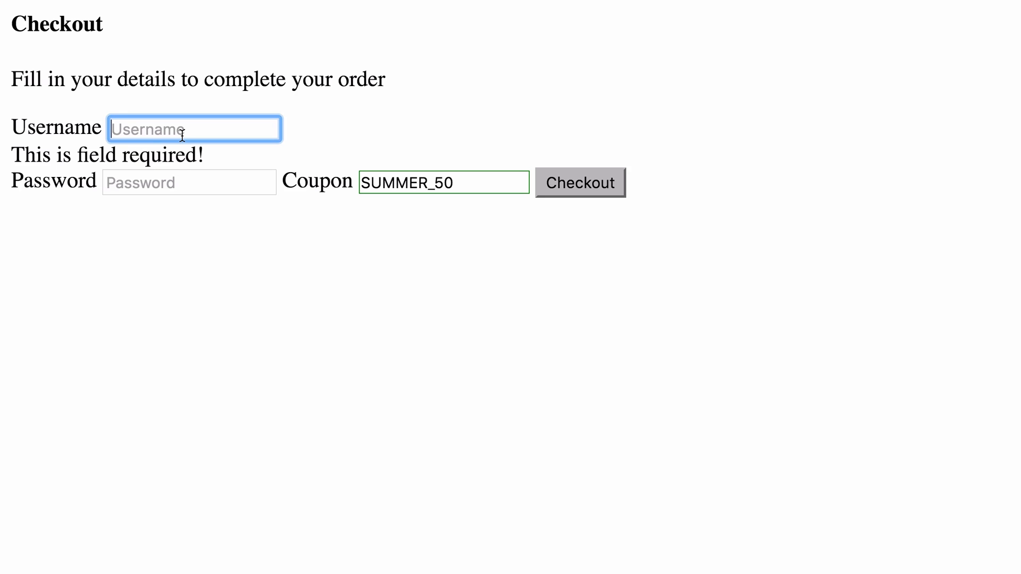
text(Todd)
click(275, 320)
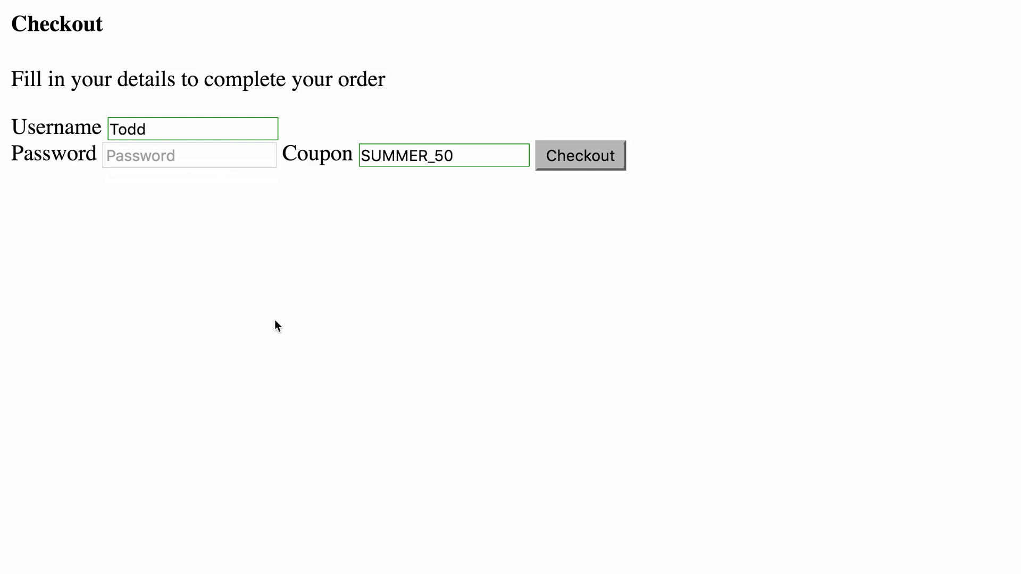
double_click(196, 130)
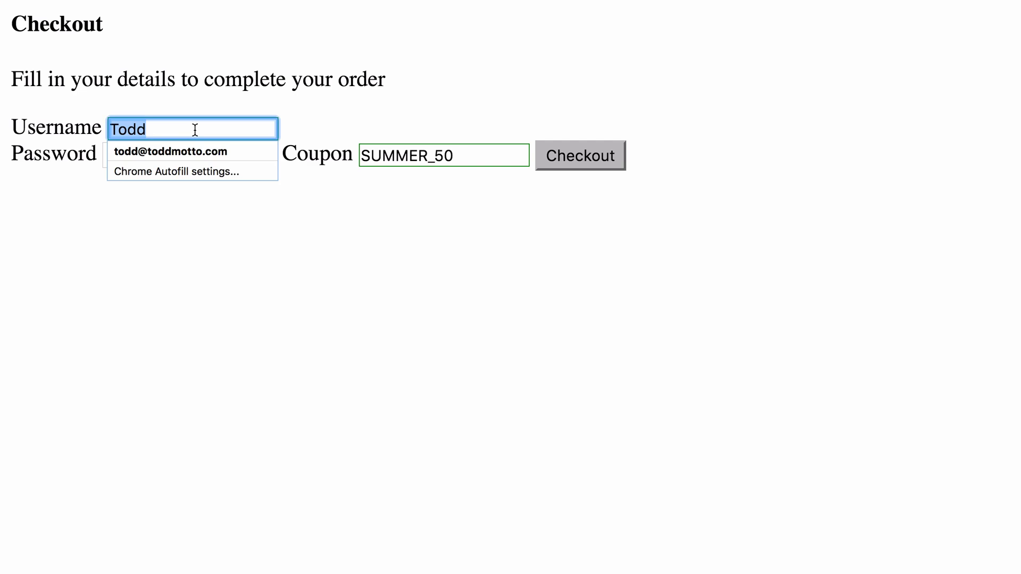
key(BackSpace)
click(282, 272)
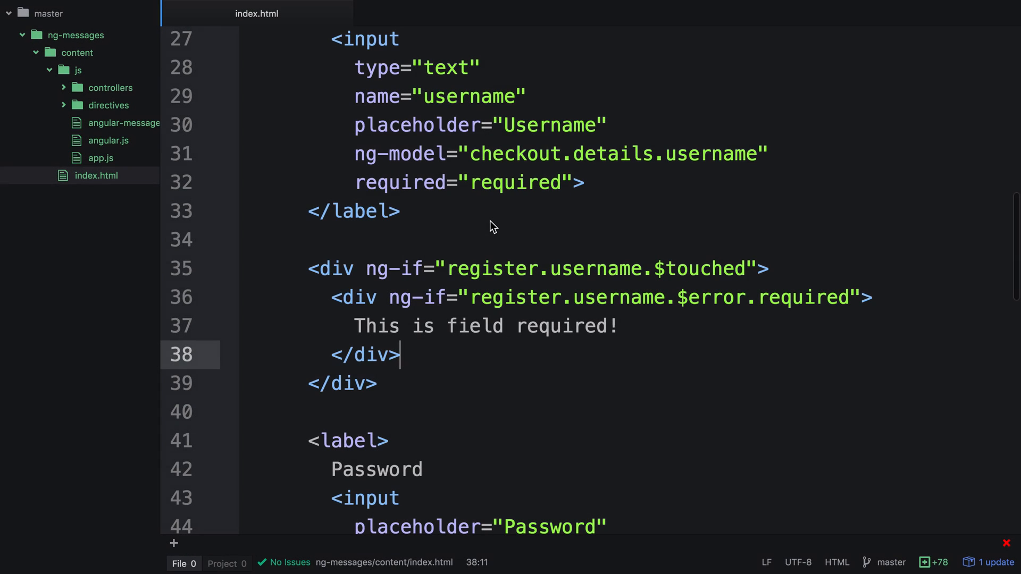
Add ng-minlength="2" to the username input and duplicate the required-message block below itself
click(788, 157)
key(Return)
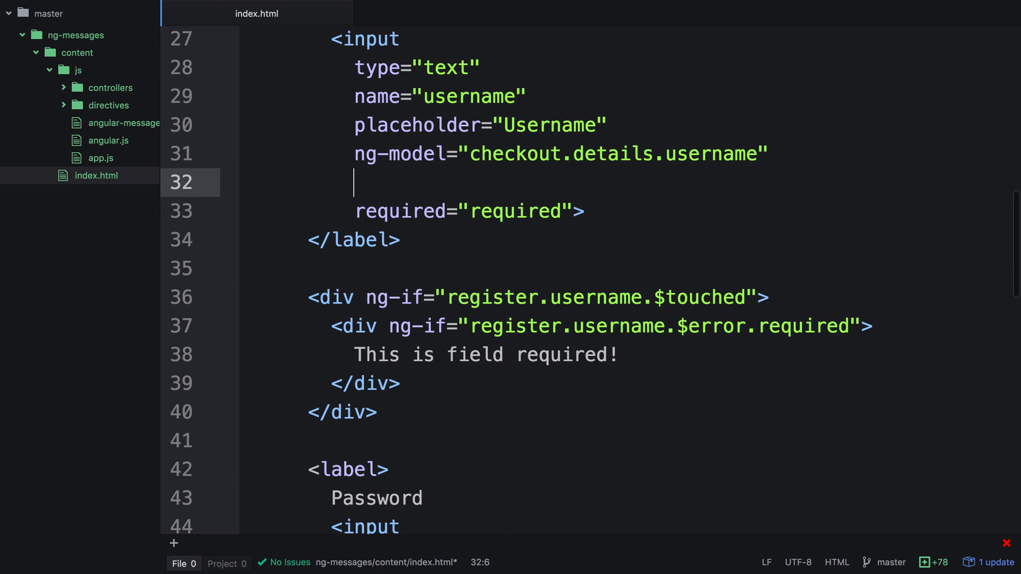
text(ng-minlen)
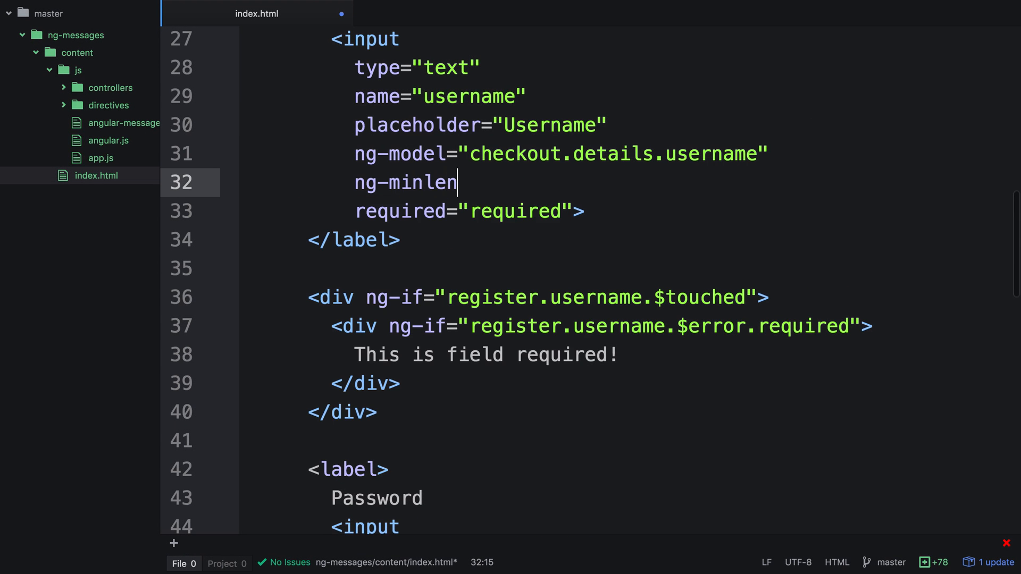
text(gth=")
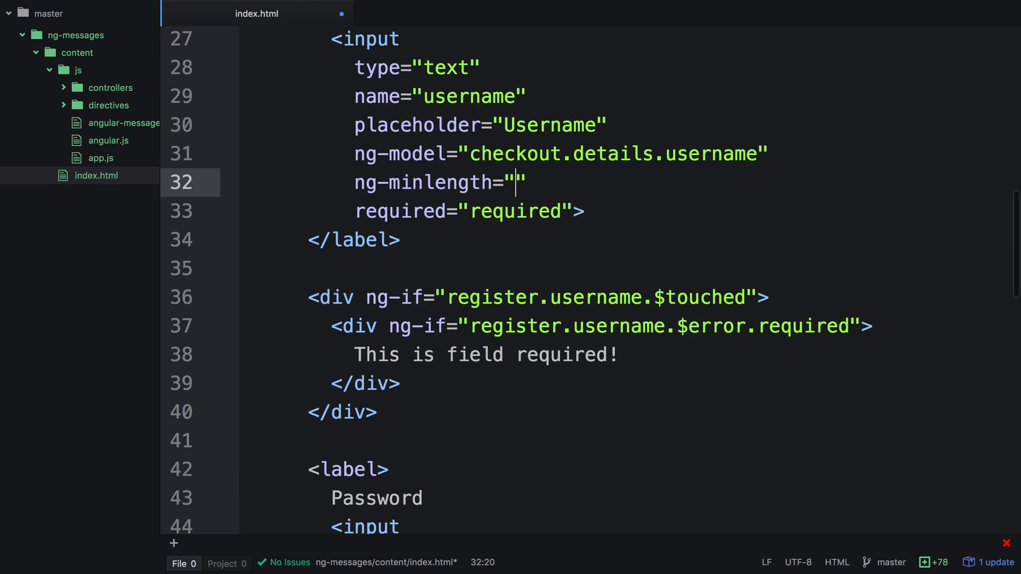
text(2)
drag(331, 325, 420, 378)
key(ctrl+c)
click(420, 383)
key(Return)
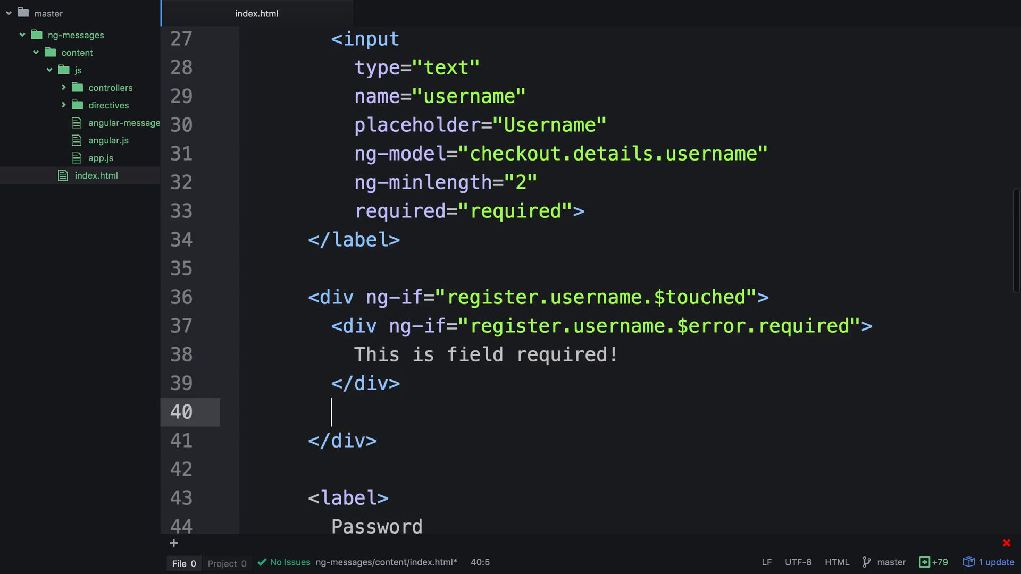
key(ctrl+v)
Change the duplicate to $error.minlength reading 'Minimum of 2 characters' and save
double_click(785, 392)
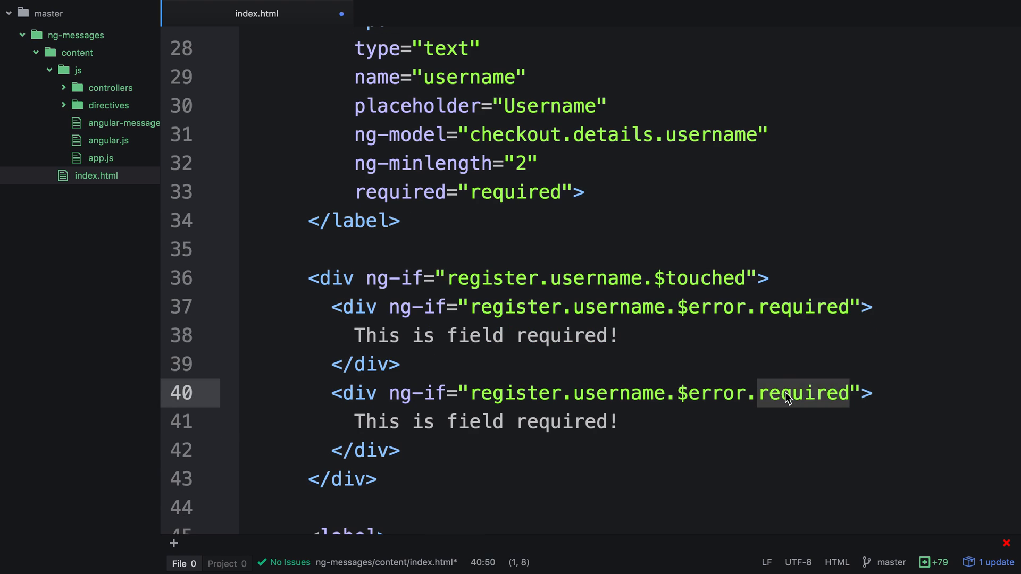
text(minlength)
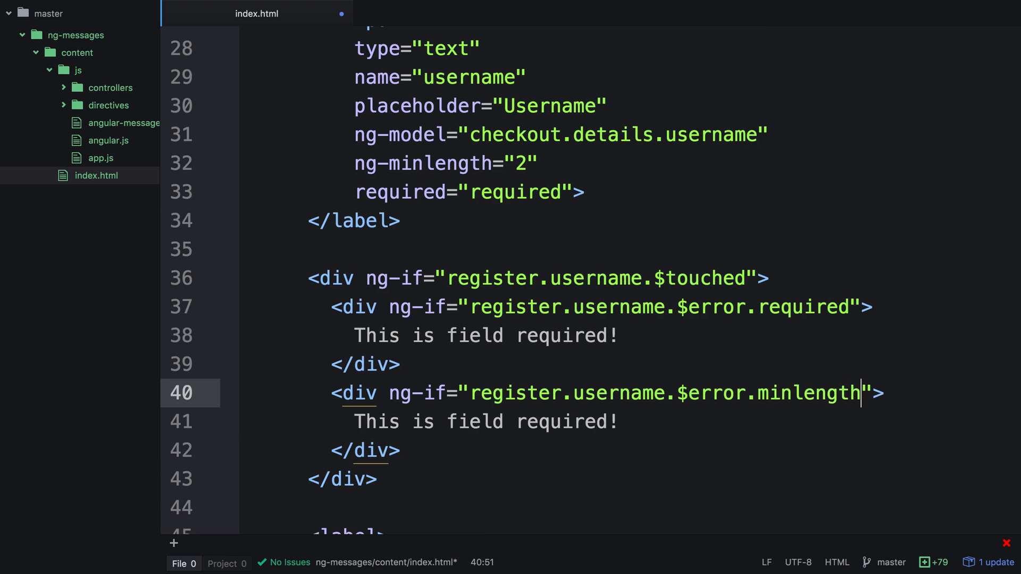
drag(355, 421, 659, 423)
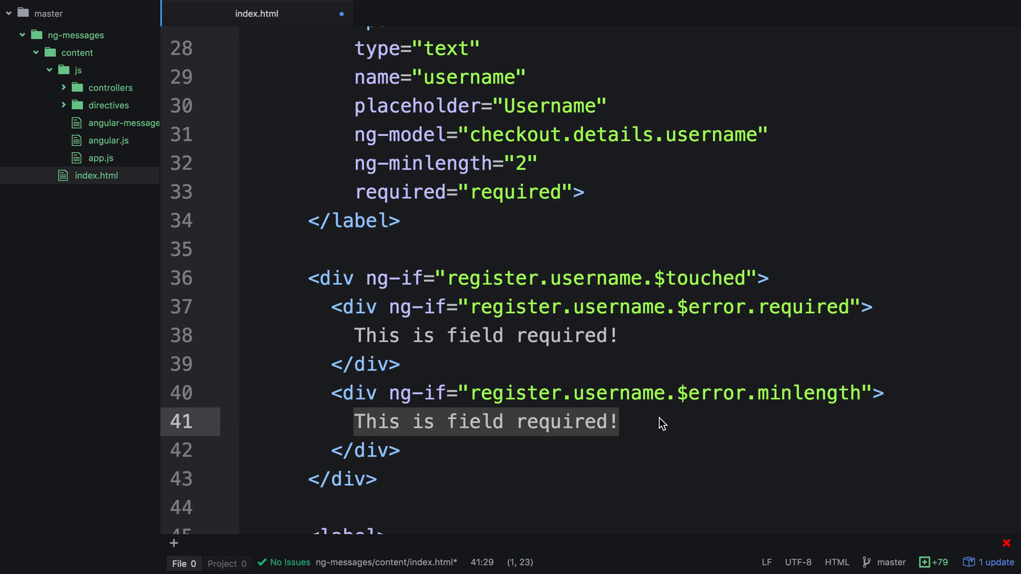
text(Minimum of 2 )
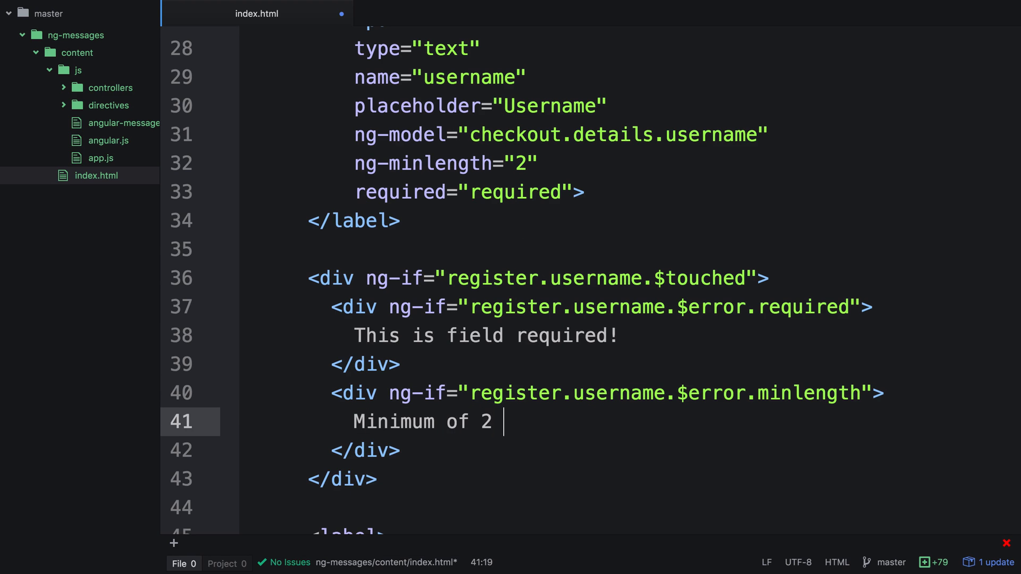
text(characters)
key(ctrl+s)
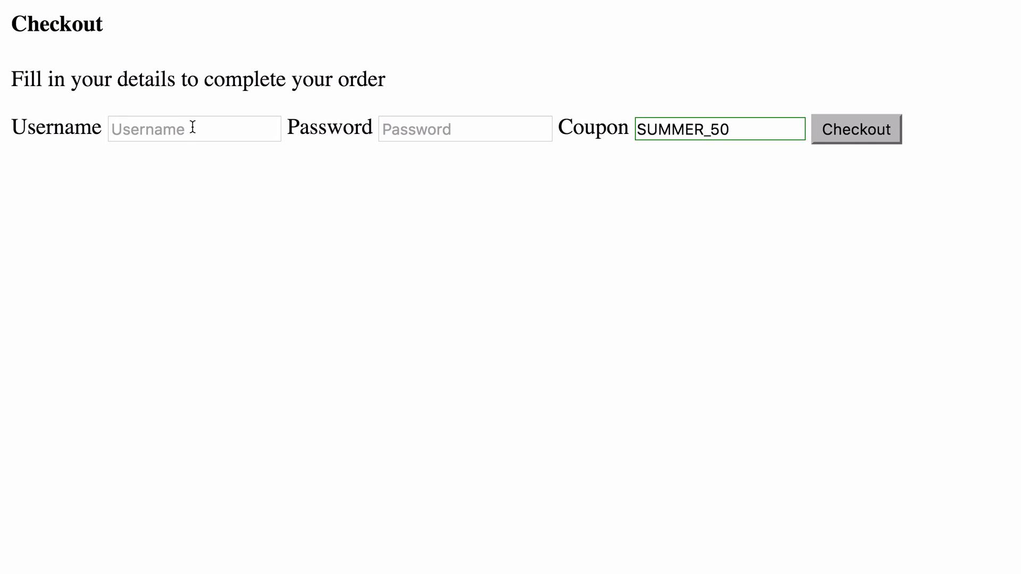
Enter a one-letter username T and confirm 'Minimum of 2 characters' appears
click(192, 127)
text(T)
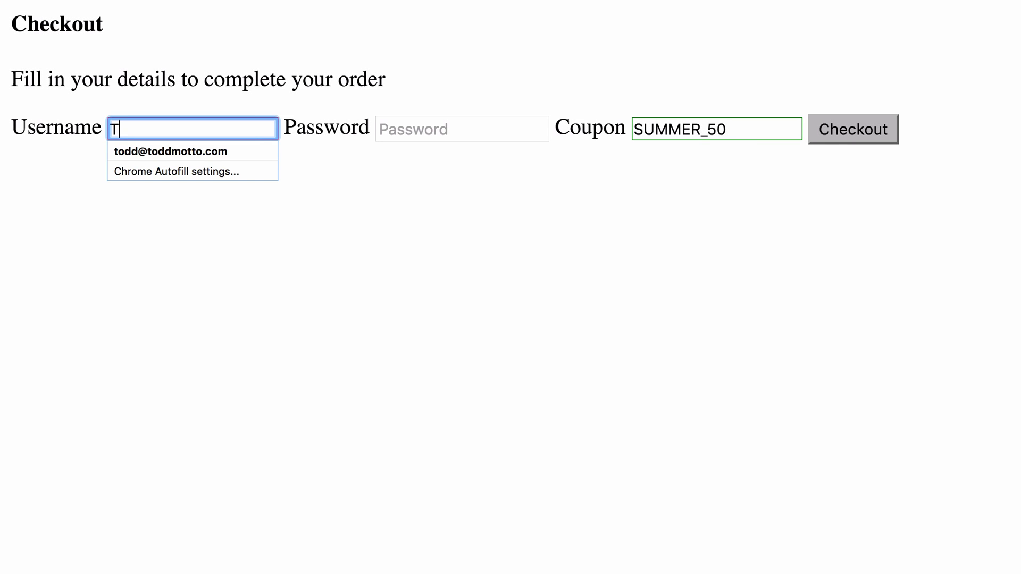
click(421, 196)
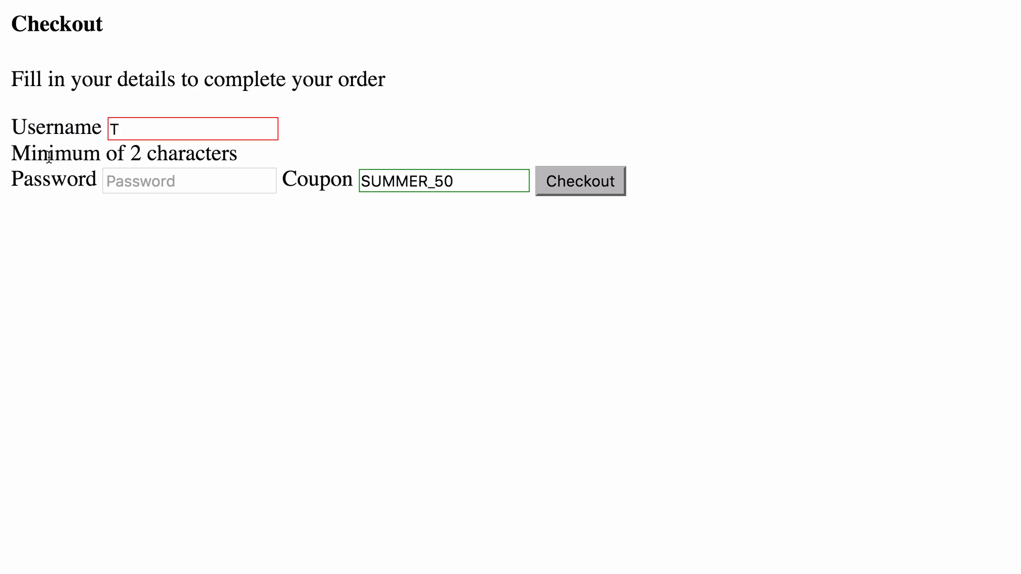
click(169, 131)
click(300, 122)
triple_click(66, 154)
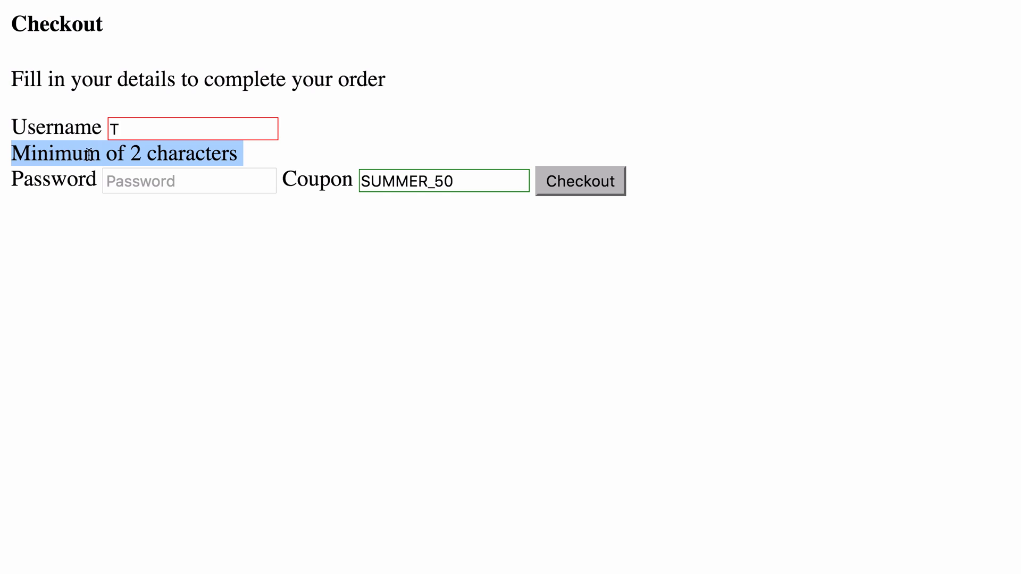
click(88, 154)
Keep typing the rest of the name and watch the minimum-length message disappear
click(164, 132)
text(o)
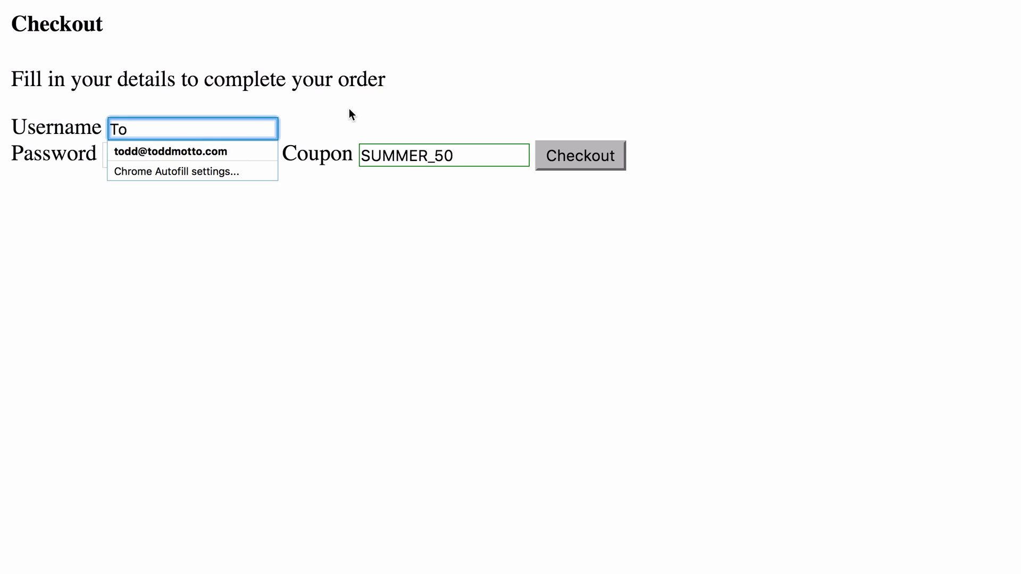
click(349, 109)
click(212, 131)
text(div>)
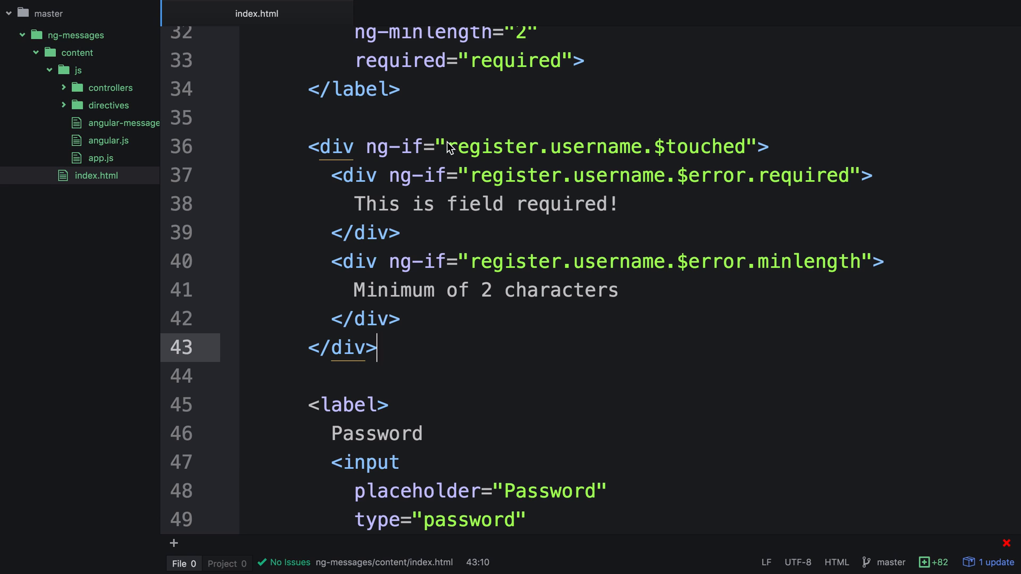
Add a new div below the first container carrying ng-if="register.username.$touched"
drag(447, 142, 538, 144)
click(537, 144)
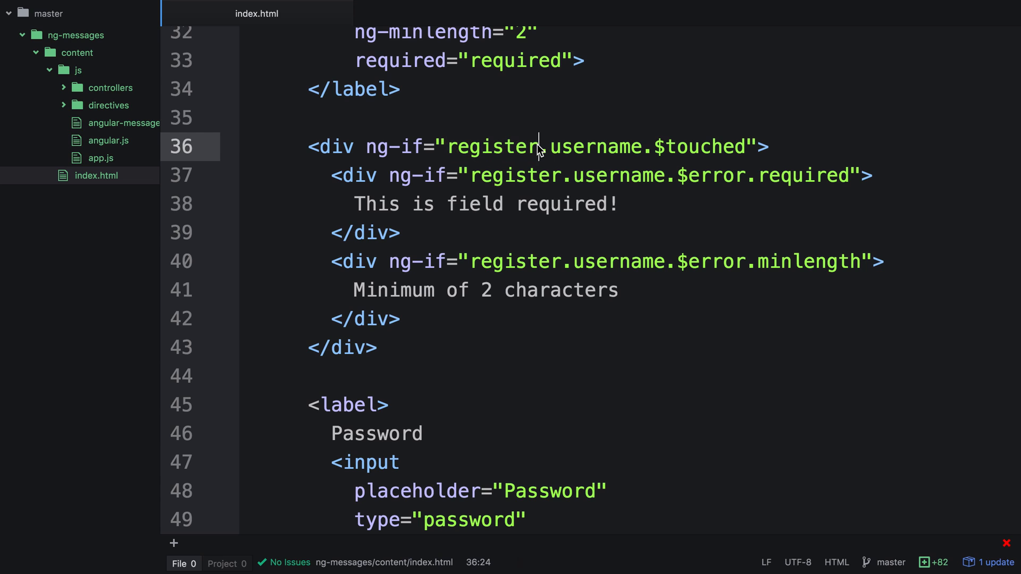
click(458, 334)
key(Return)
key(Return)
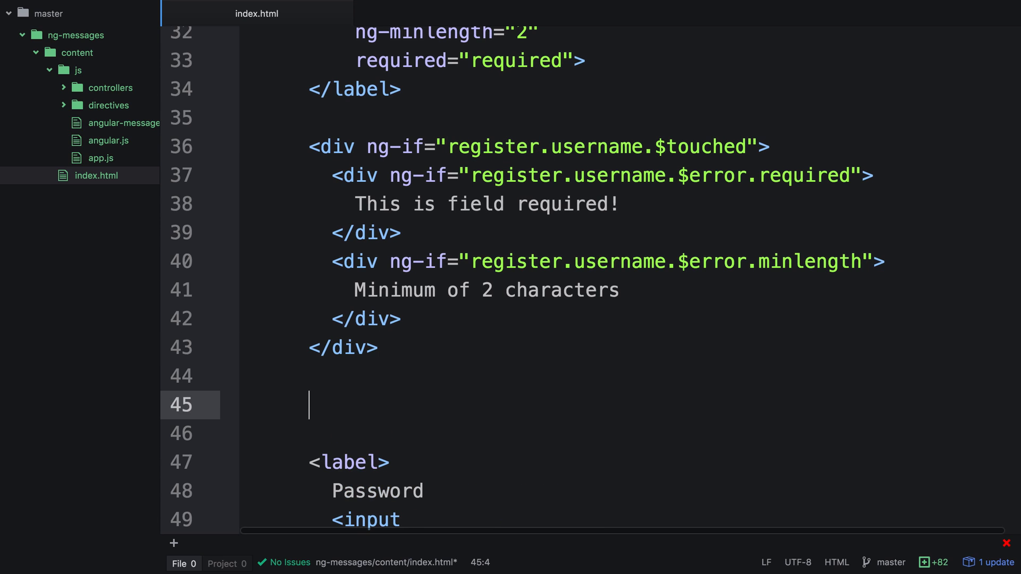
text(<div>)
key(Return)
key(Return)
text(</)
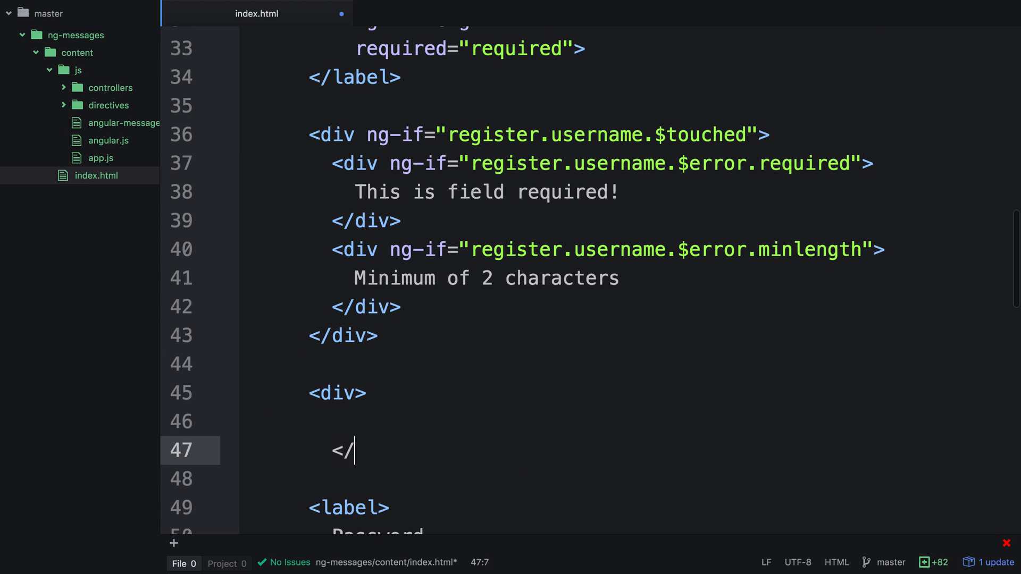
key(Up)
key(Tab)
key(Tab)
key(Tab)
key(Tab)
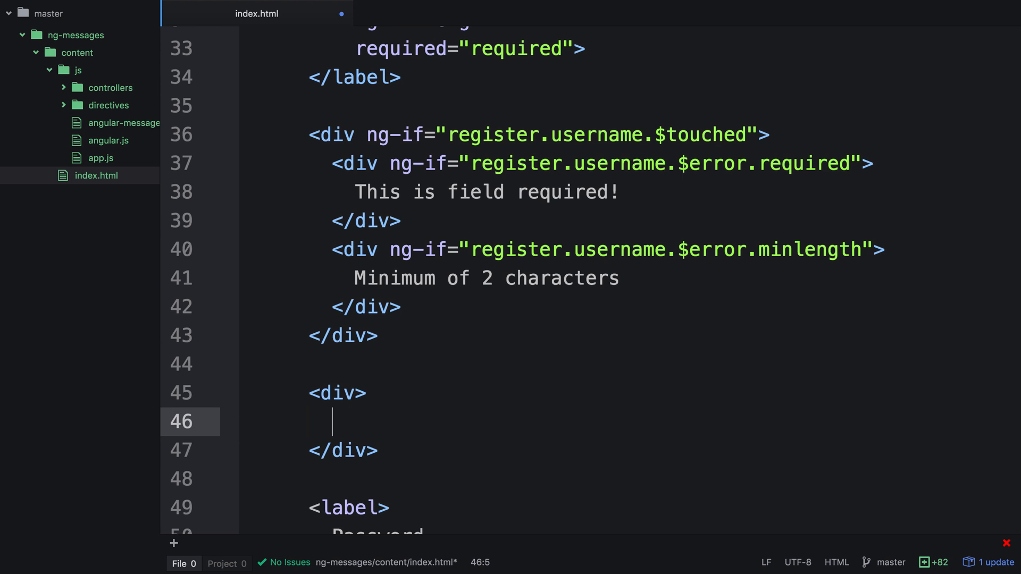
scroll(470, 239, down, 2)
drag(400, 77, 366, 78)
drag(472, 77, 758, 77)
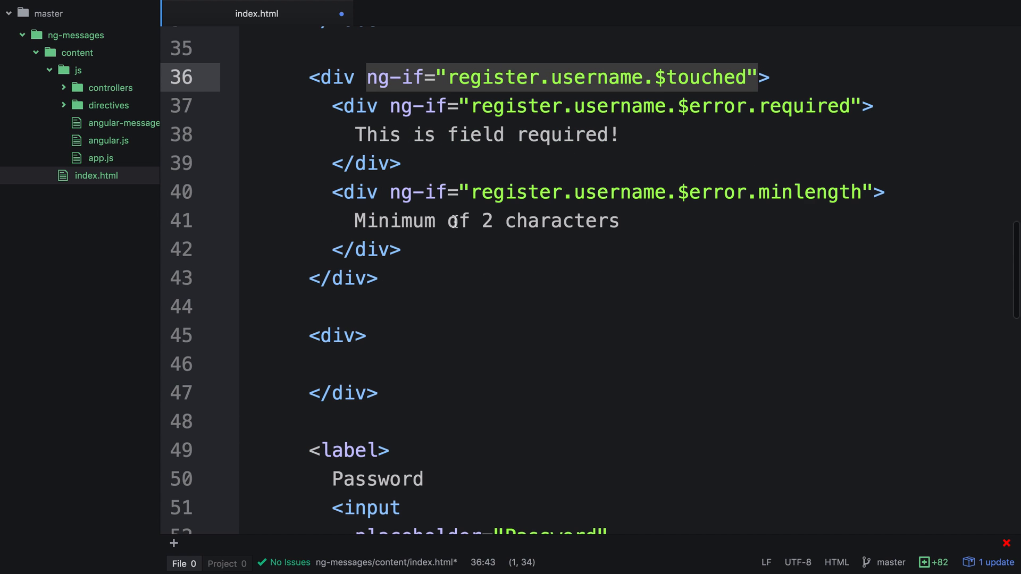
click(355, 335)
key(ctrl+v)
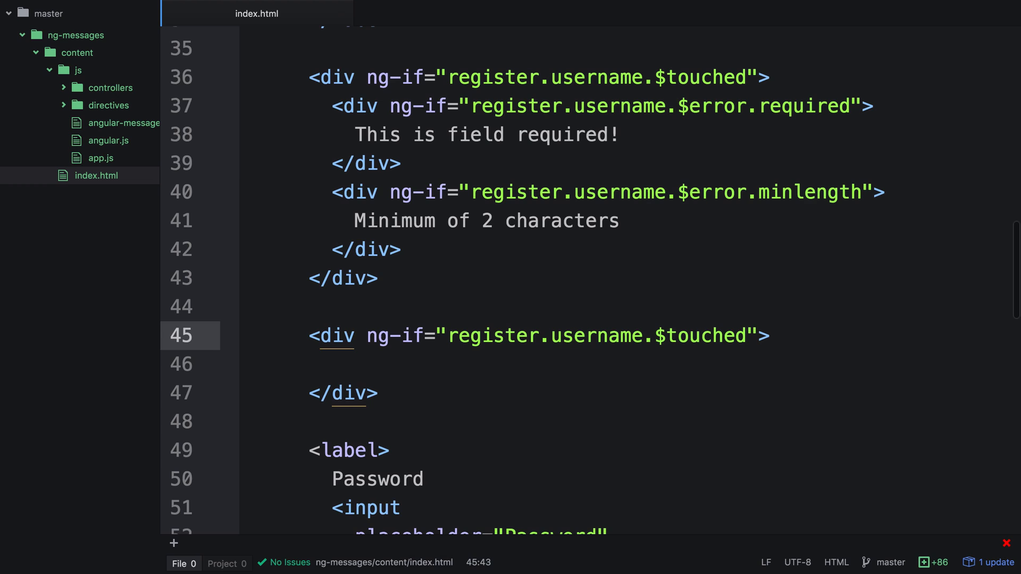
Copy the required and minlength message blocks from lines 37-42 into the new div
drag(333, 107, 417, 307)
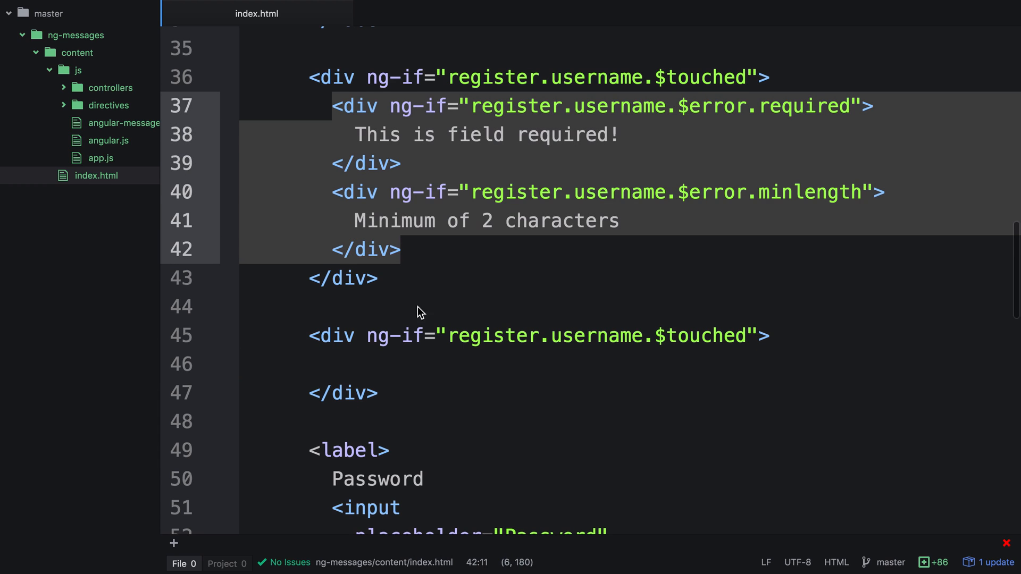
click(424, 363)
key(Tab)
key(Tab)
key(Tab)
key(Tab)
key(ctrl+v)
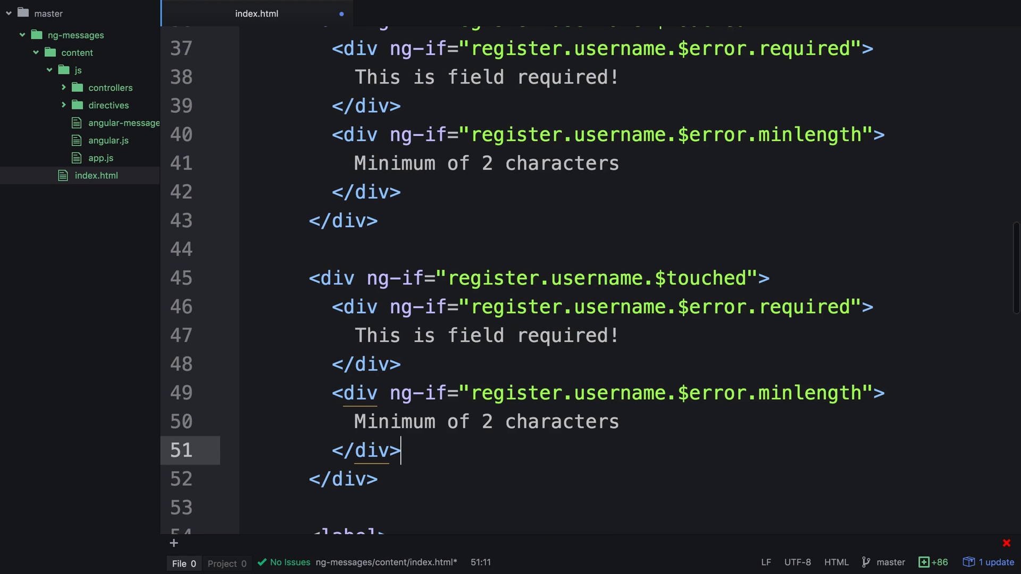
Give the new div ng-messages="register.username.$error" on its own attribute line
click(367, 278)
key(Return)
key(Return)
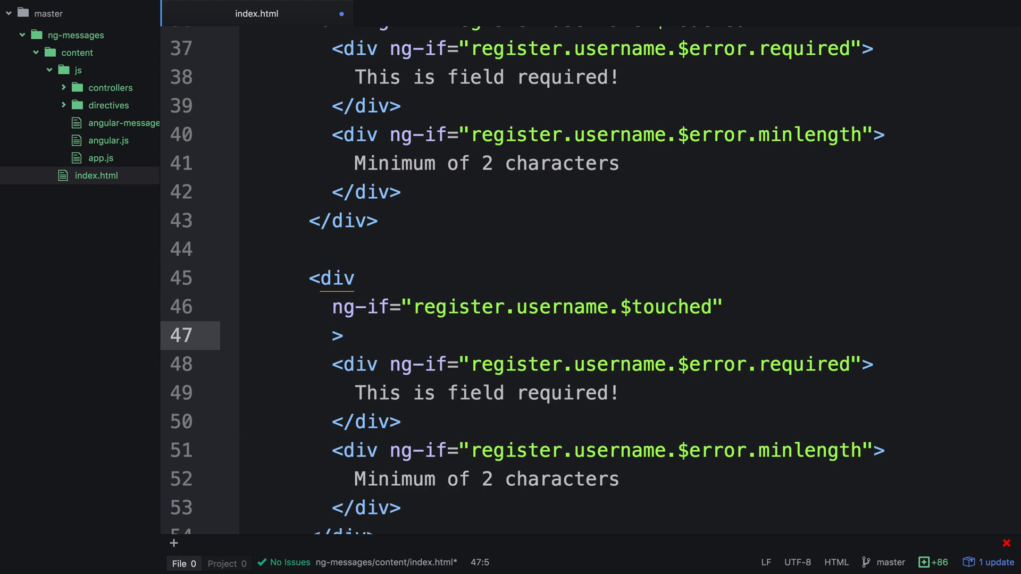
text(ng-messages)
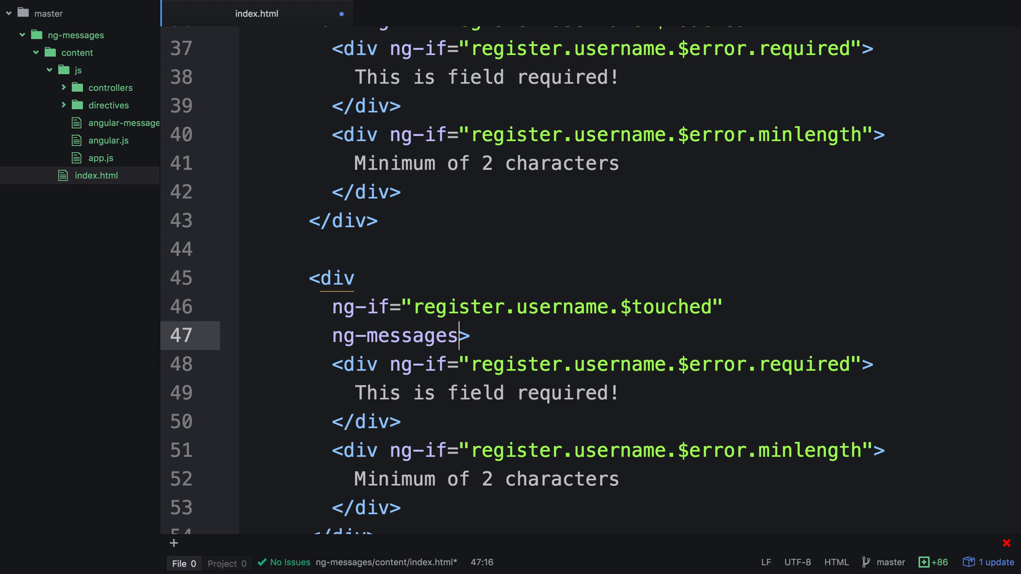
text(=")
click(728, 311)
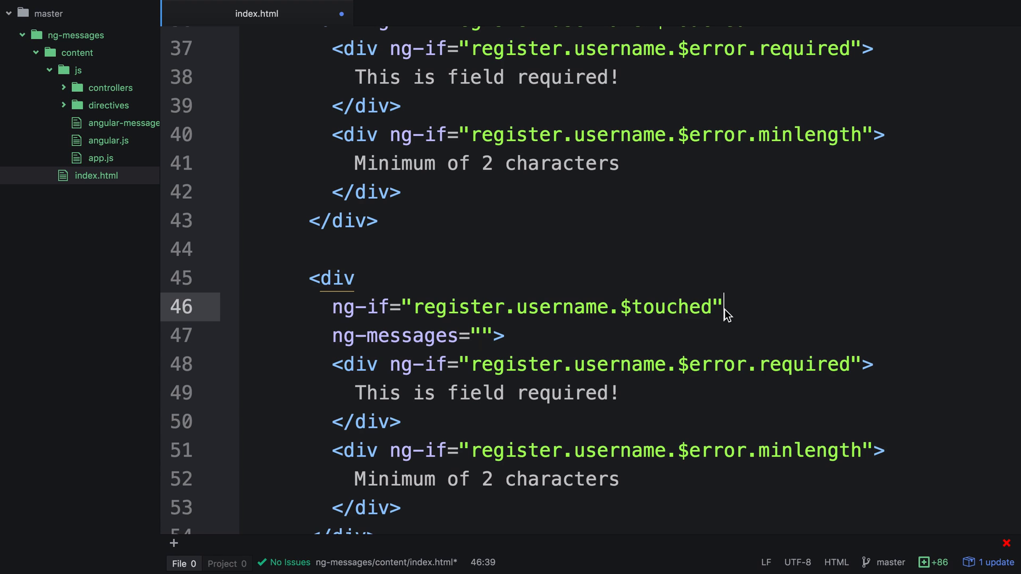
click(468, 366)
drag(468, 365, 746, 366)
key(ctrl+c)
click(482, 336)
key(ctrl+v)
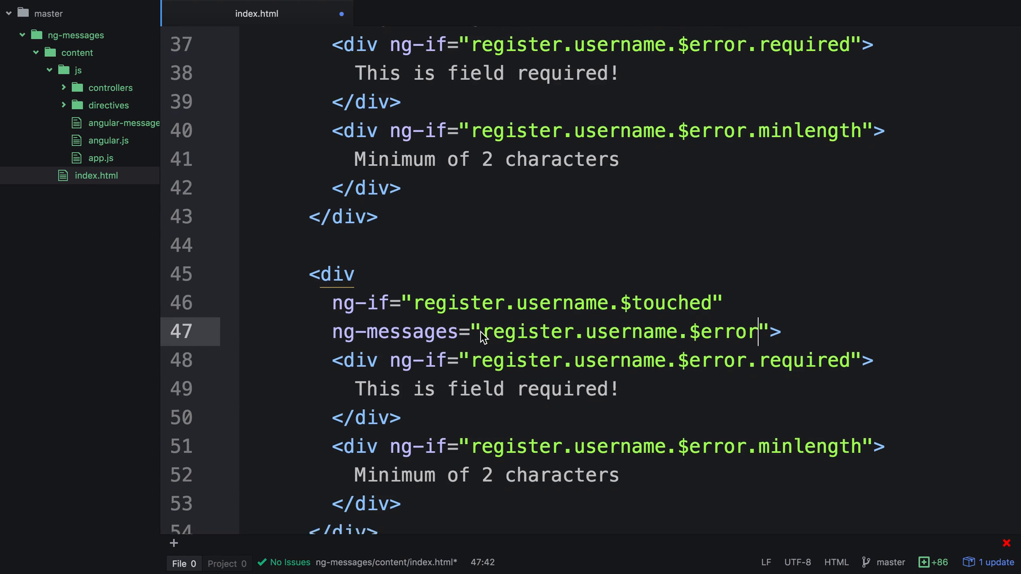
scroll(481, 336, down, 3)
drag(469, 282, 753, 284)
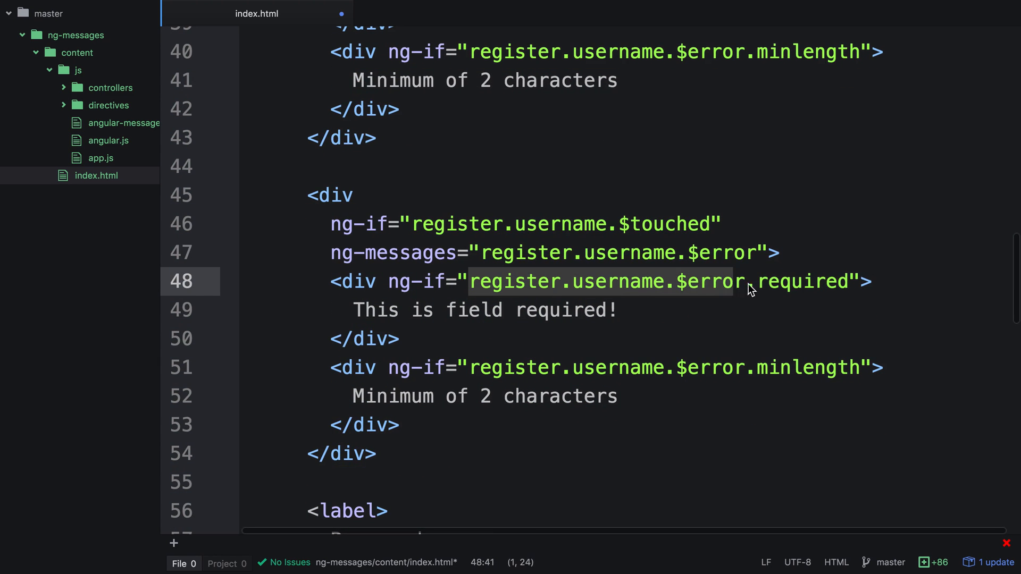
Turn both inner ng-if attributes into ng-message="required" and ng-message="minlength"
mouse_move(482, 253)
mouse_down()
mouse_move(756, 253)
mouse_move(471, 286)
mouse_up()
key(super+d)
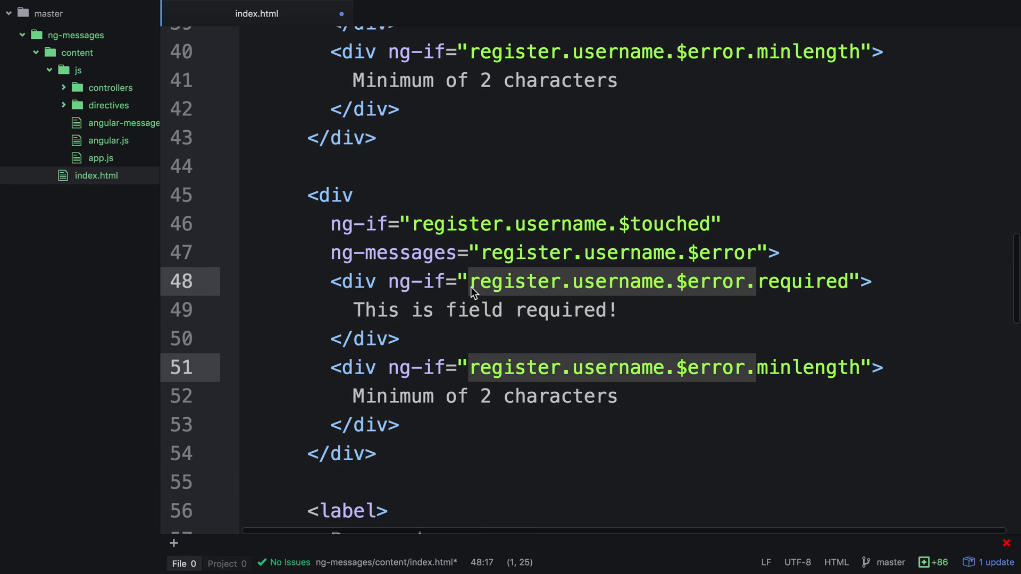
key(BackSpace)
key(Left)
key(Left)
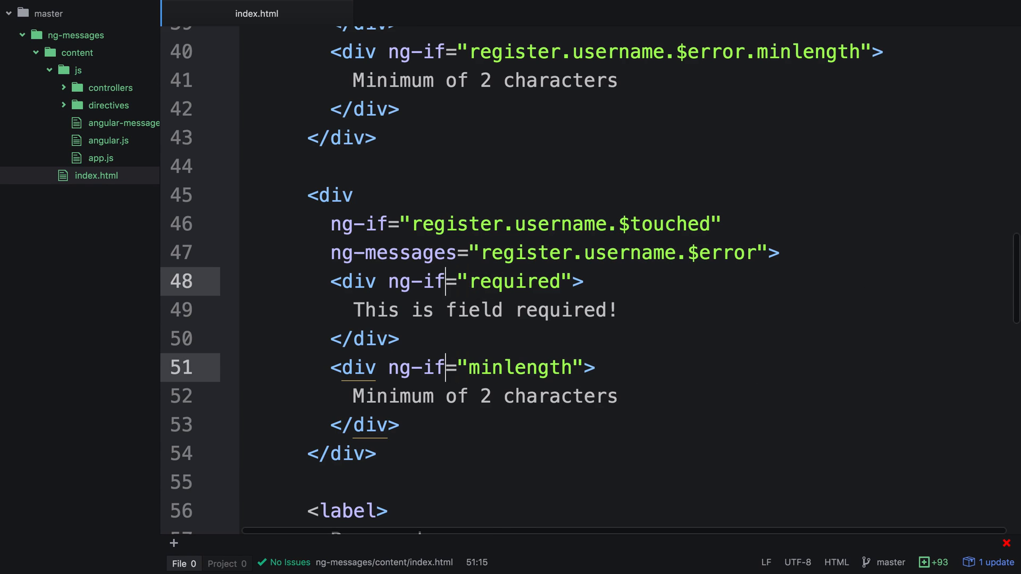
key(BackSpace)
key(BackSpace)
text(message)
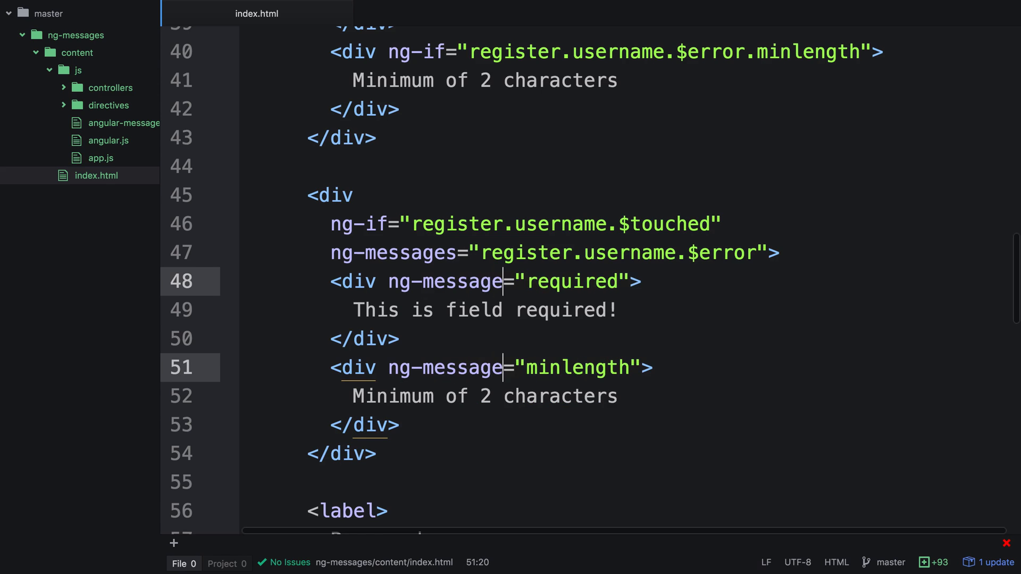
drag(479, 254, 757, 253)
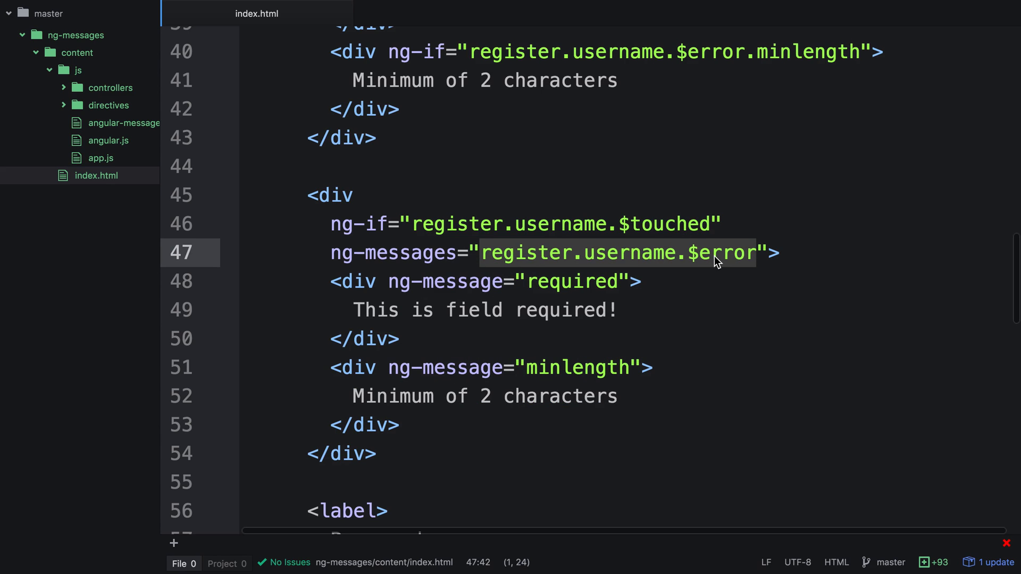
double_click(405, 260)
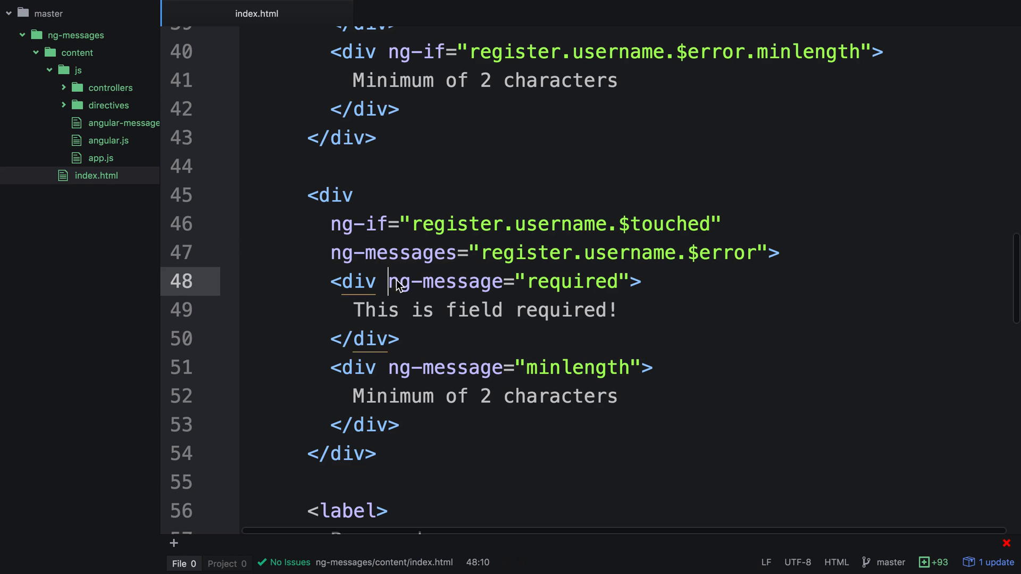
drag(389, 283, 509, 285)
double_click(574, 285)
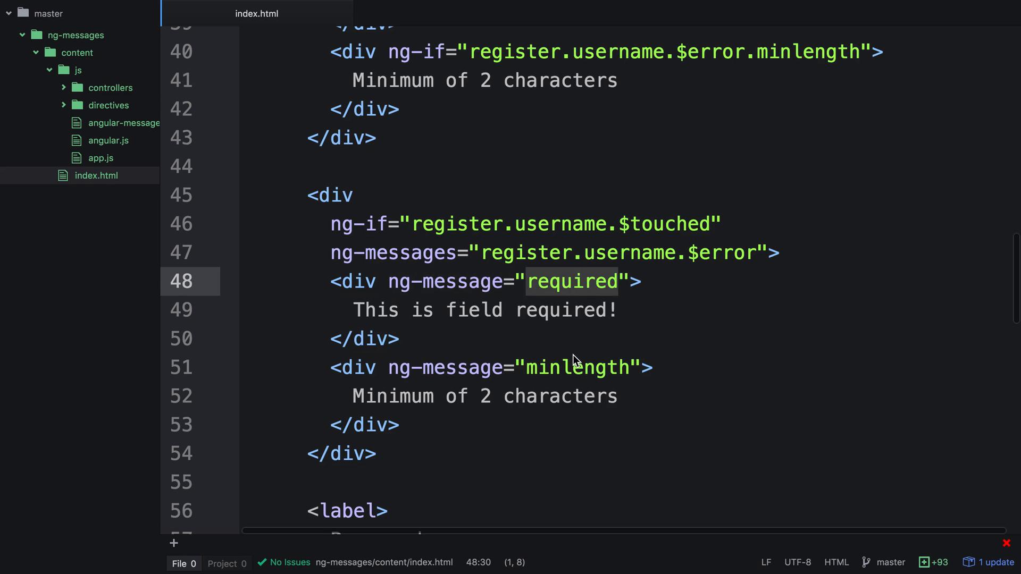
click(756, 254)
text(.required)
key(ctrl+z)
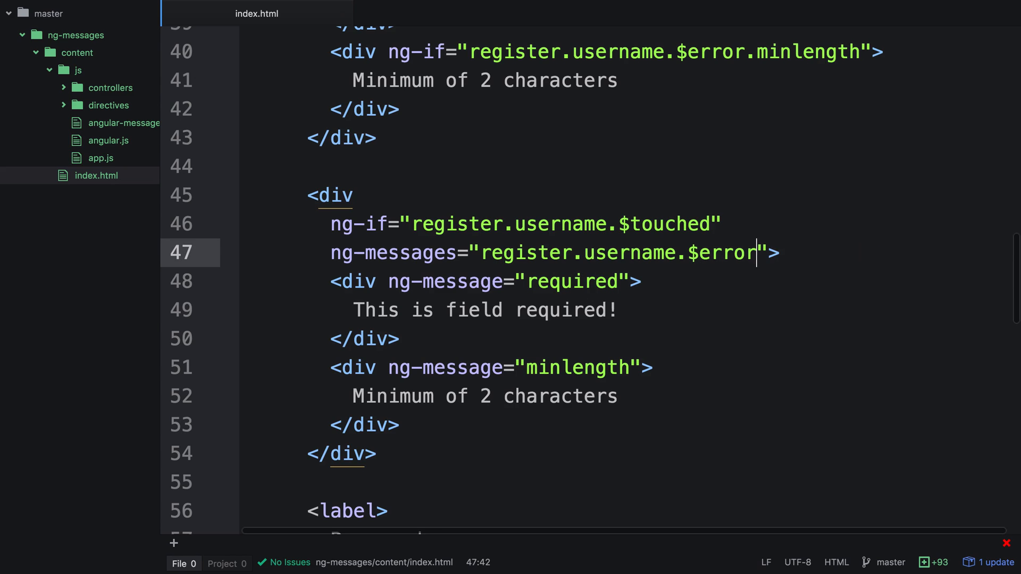
text(.minlength)
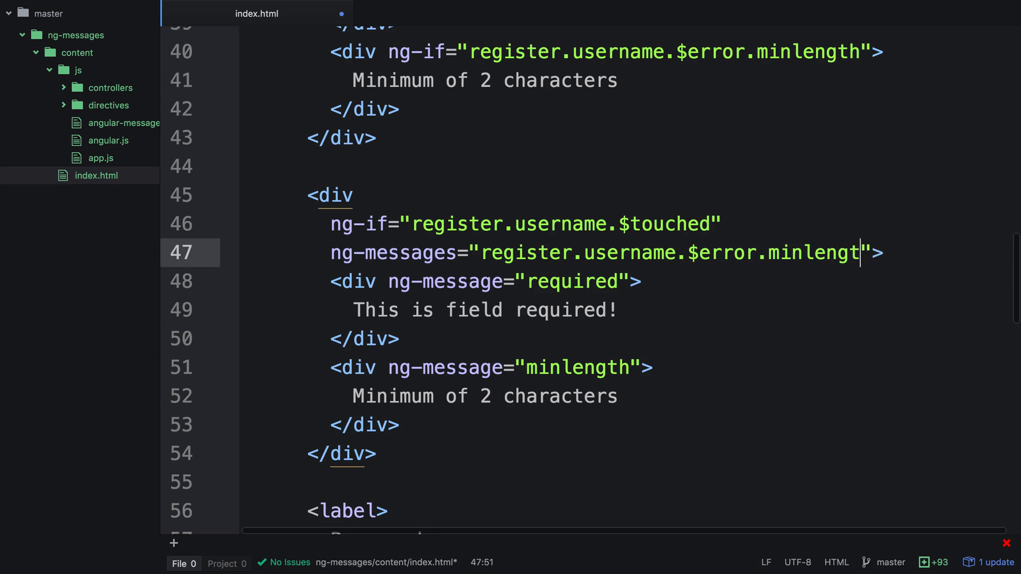
key(ctrl+z)
key(ctrl+z)
key(ctrl+z)
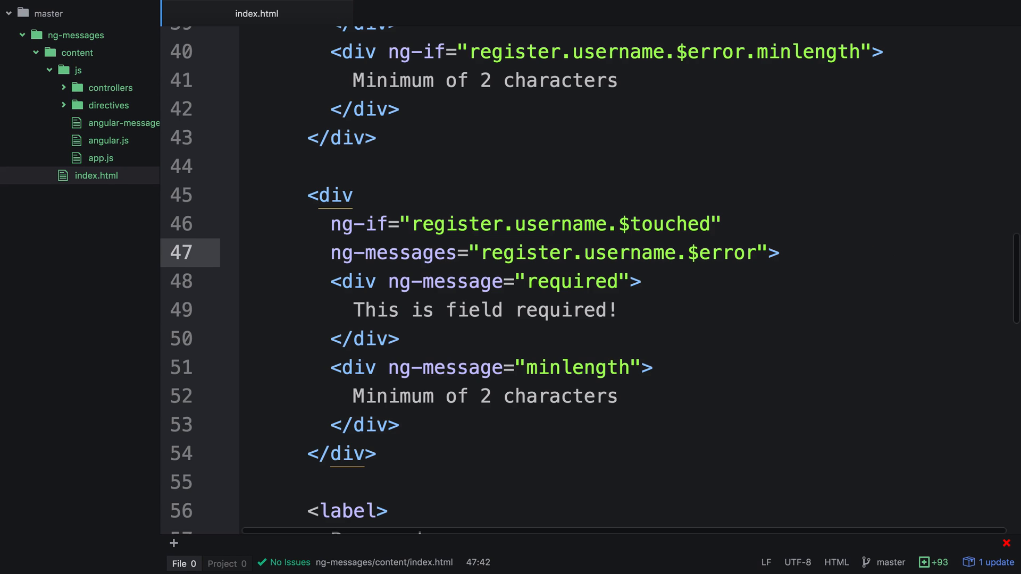
Delete the old ng-if username message block
click(703, 277)
scroll(703, 277, up, 3)
mouse_move(310, 118)
mouse_down()
mouse_move(427, 335)
mouse_move(417, 320)
mouse_up()
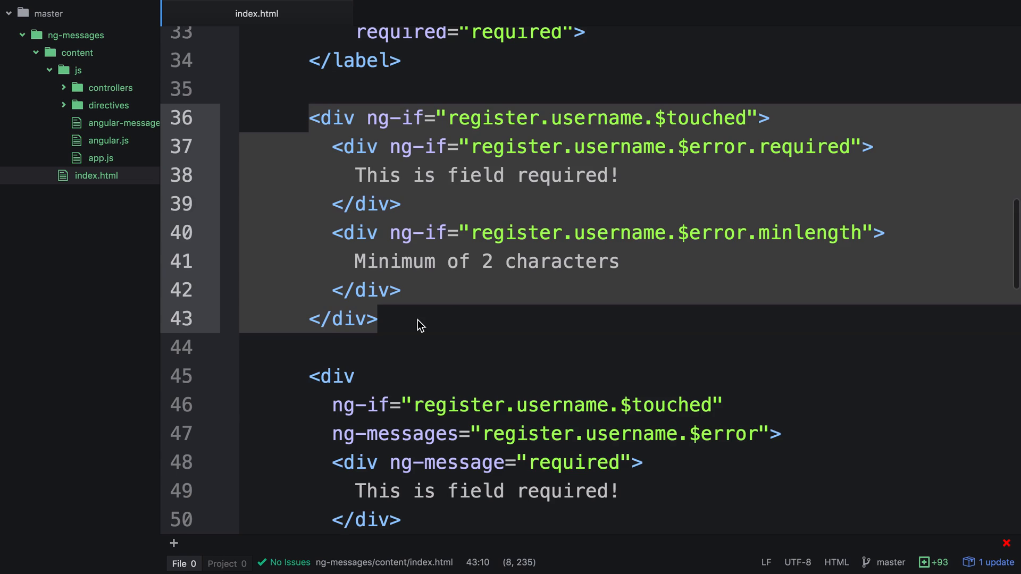
key(BackSpace)
key(BackSpace)
key(BackSpace)
key(BackSpace)
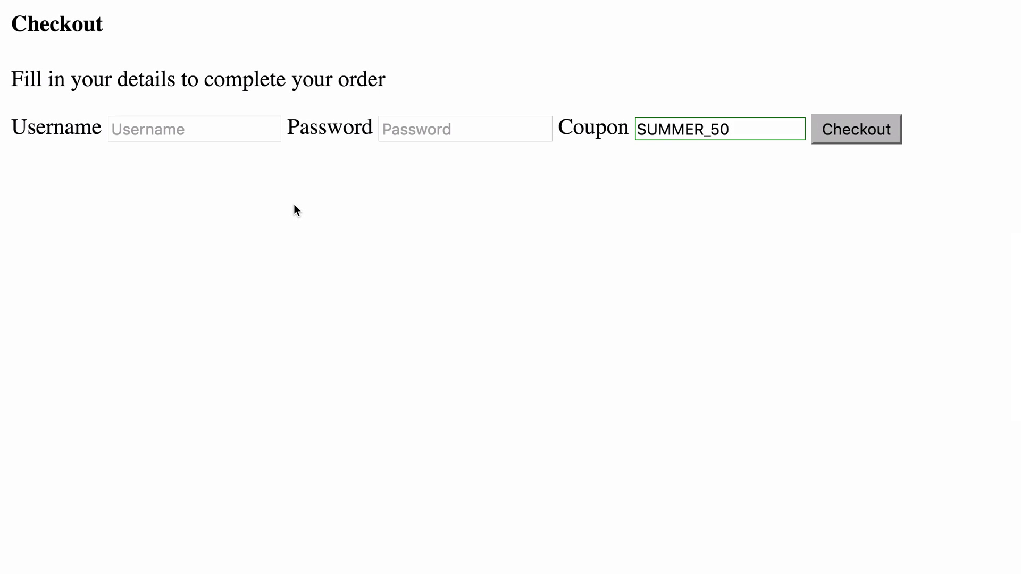
Touch and leave the empty Username field so its 'This is field required!' message appears
click(188, 126)
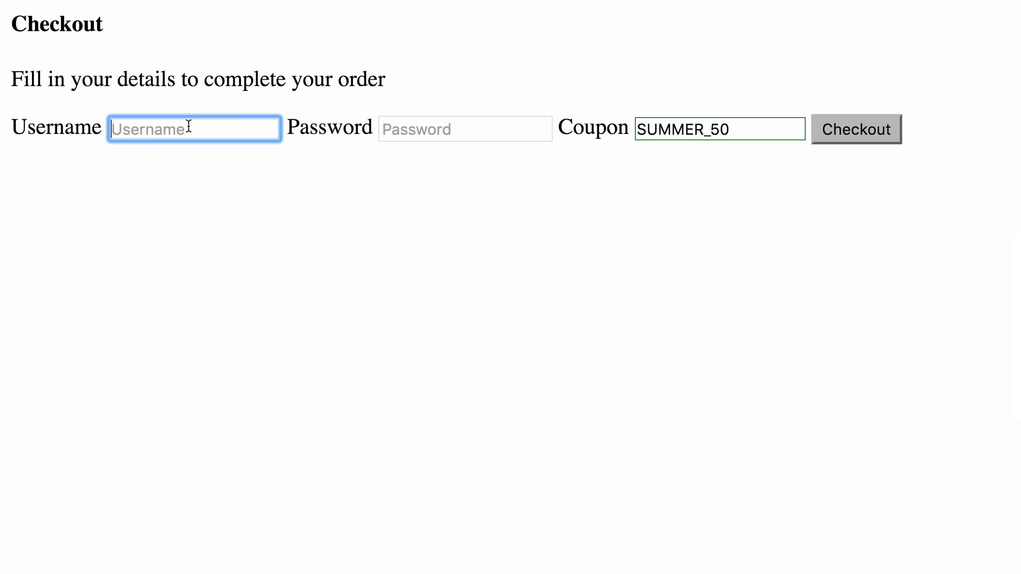
click(462, 70)
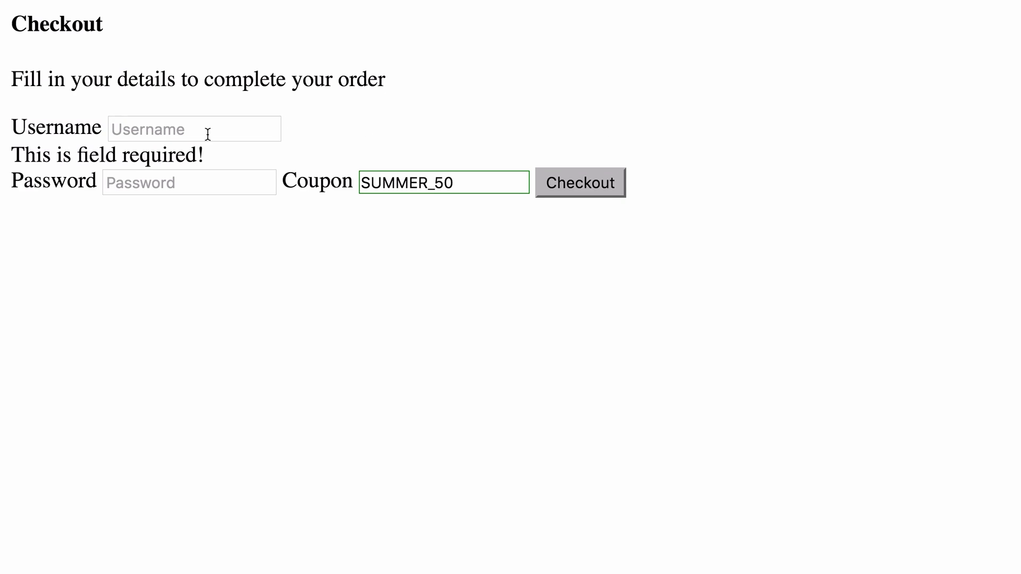
double_click(82, 152)
click(82, 153)
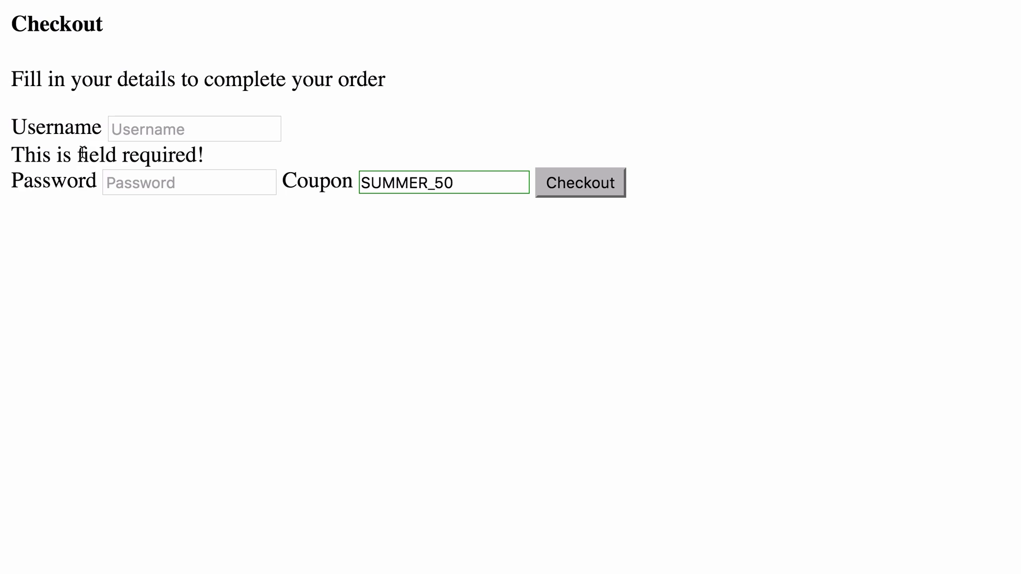
Enter one letter to see the minimum-length message, then a full name so no message shows
click(219, 133)
text(T)
click(354, 114)
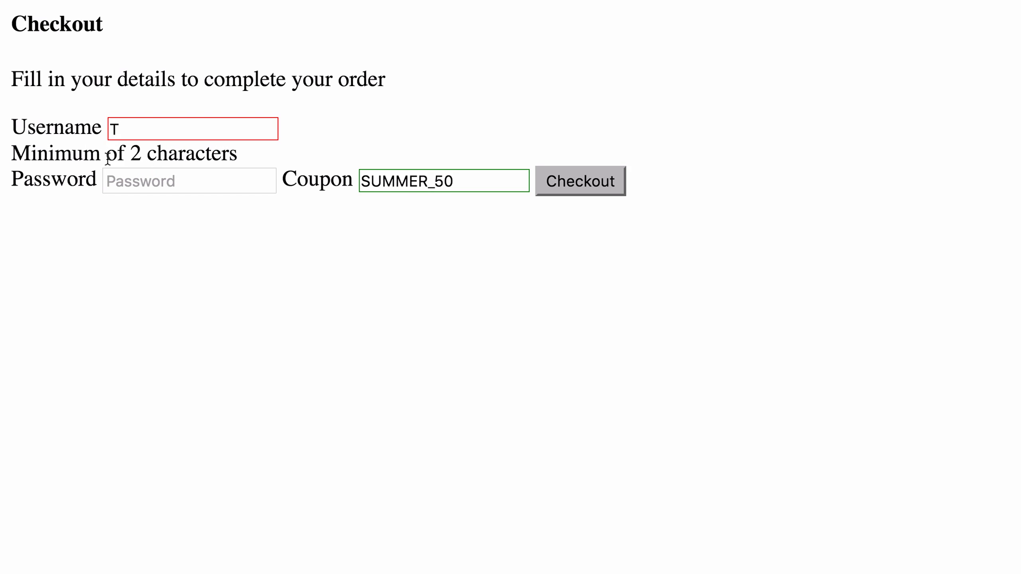
click(159, 129)
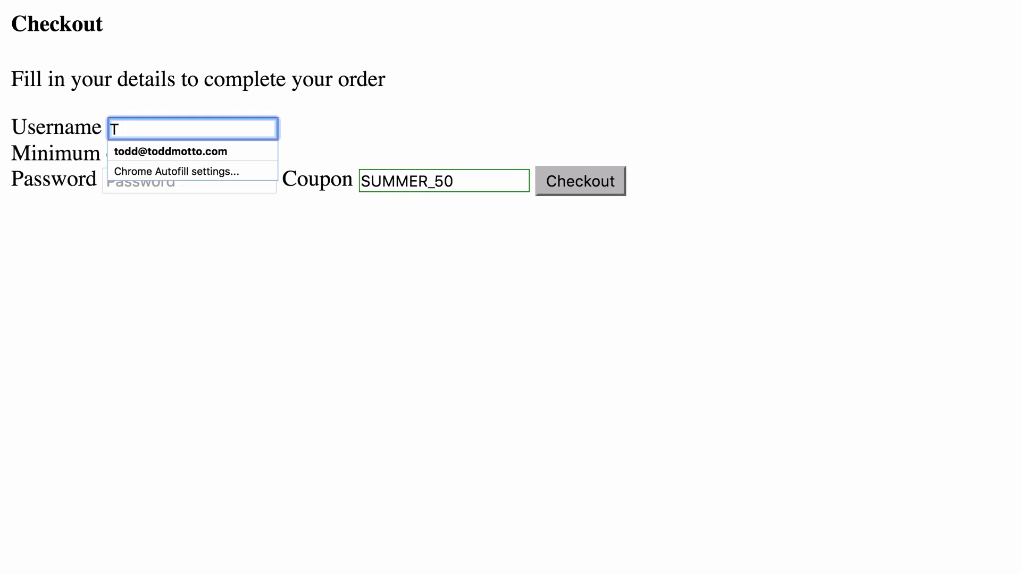
text(odd Motto)
click(311, 70)
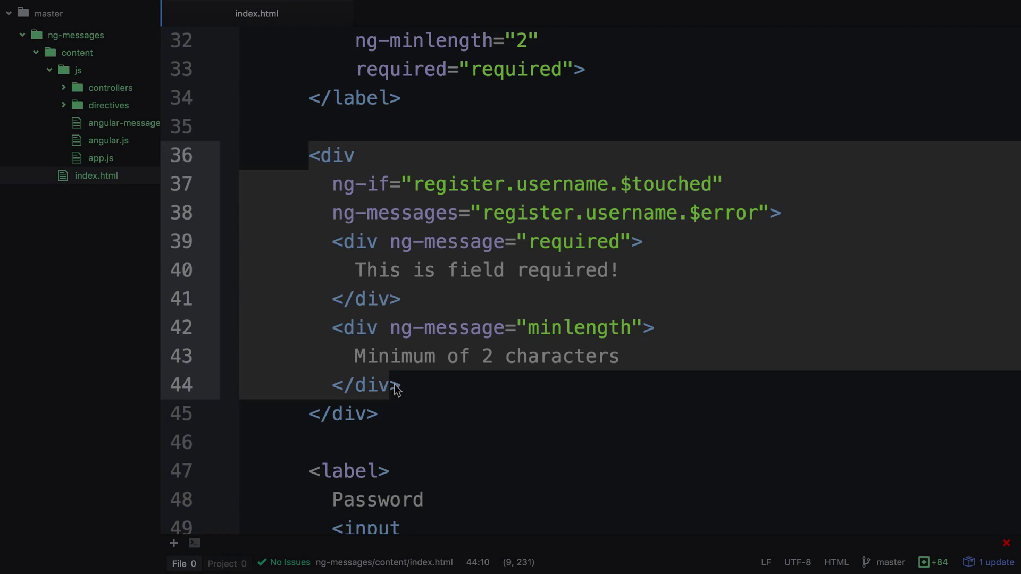
Paste the username ng-messages block under the Password input and retarget it to the password field
drag(397, 388, 399, 411)
key(super+c)
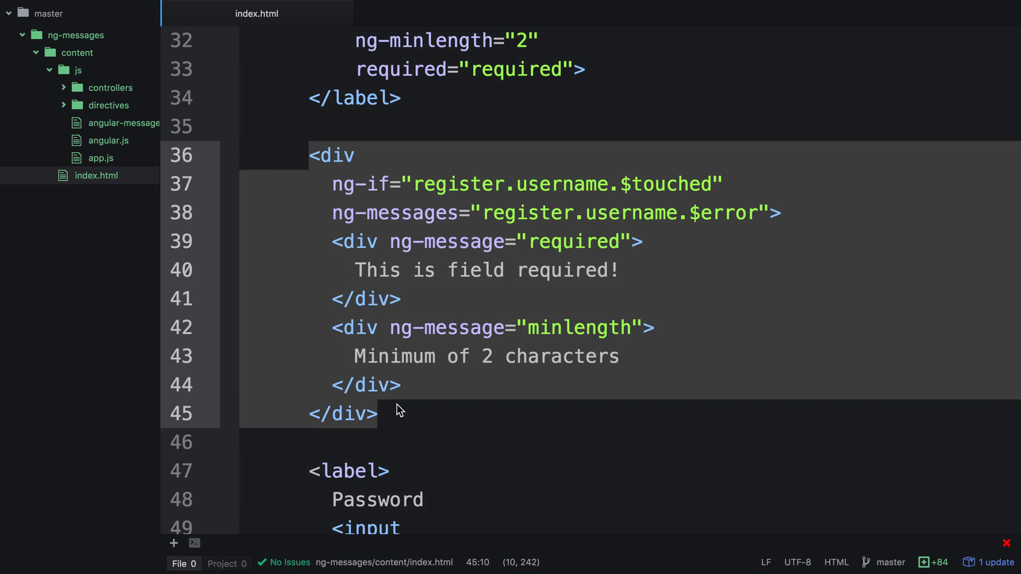
scroll(396, 405, down, 10)
super+click(427, 340)
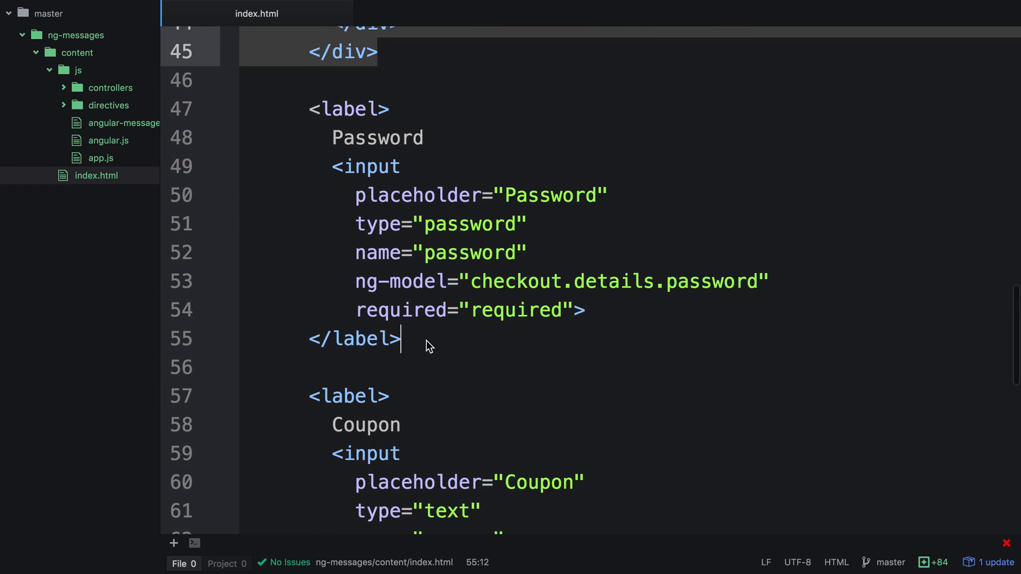
key(super+v)
double_click(552, 286)
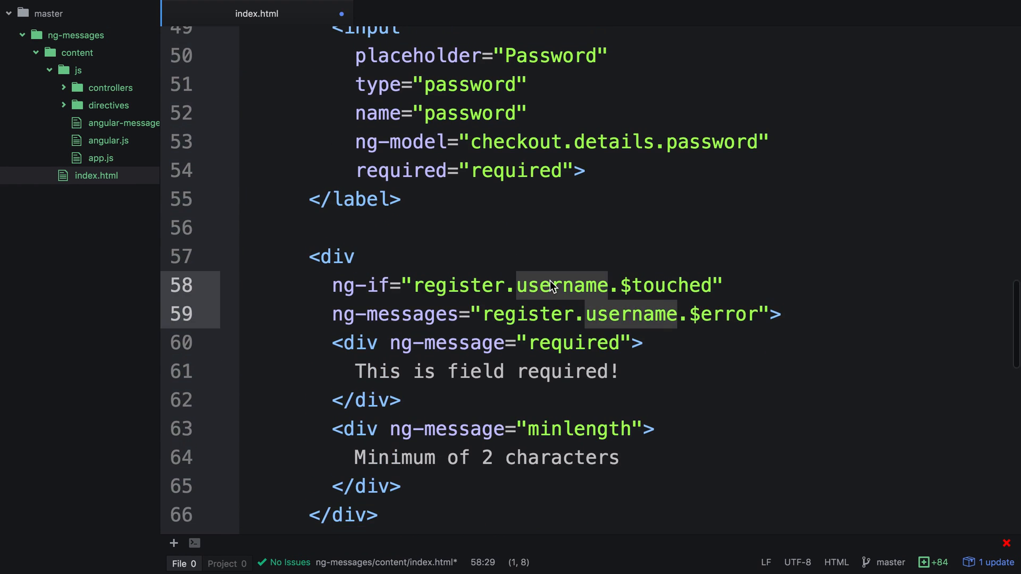
text(password)
click(332, 343)
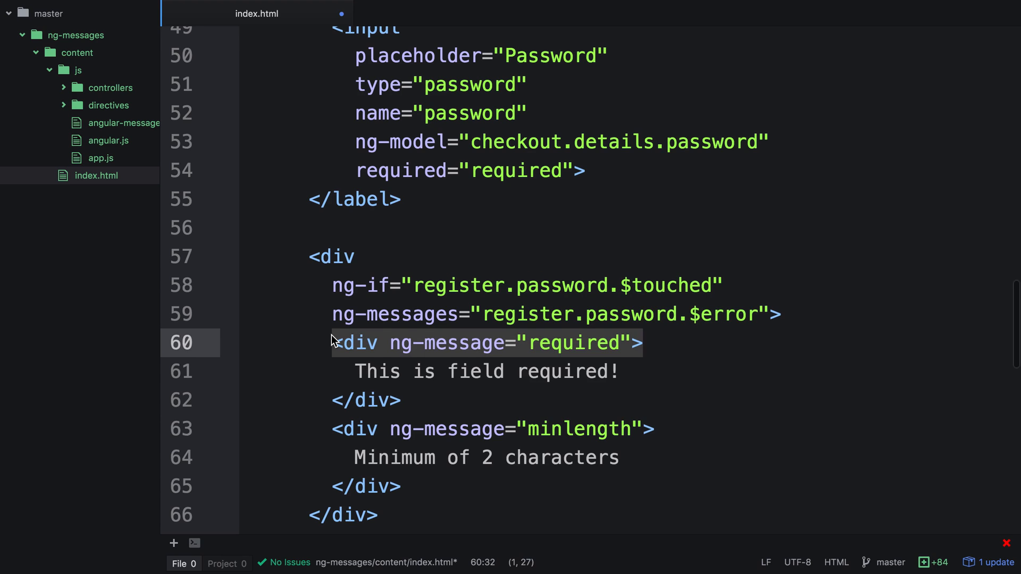
drag(333, 344, 612, 345)
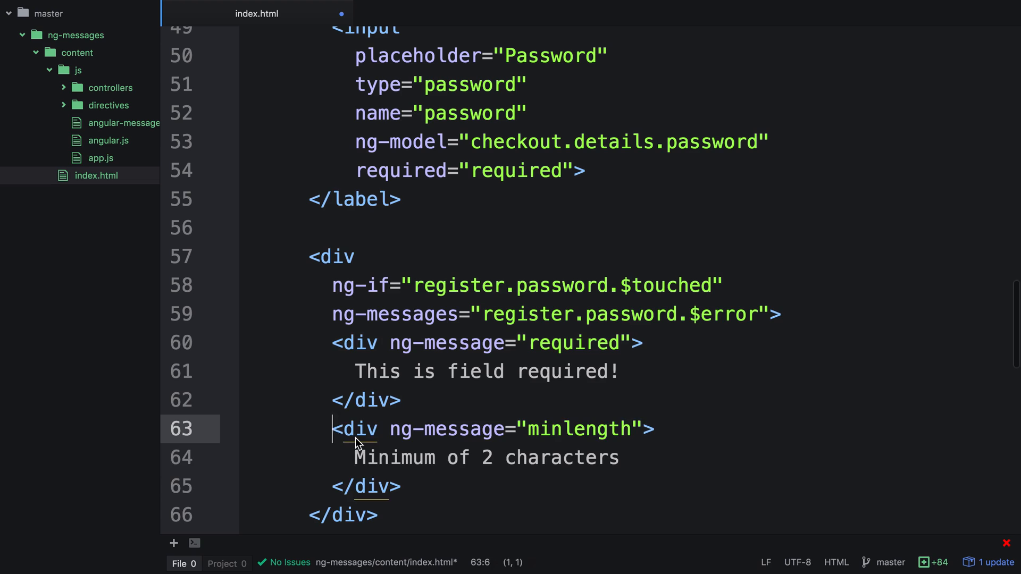
Delete the password's minlength message so only the required message remains, and save
drag(331, 428, 413, 481)
key(BackSpace)
key(BackSpace)
key(BackSpace)
key(ctrl+s)
click(787, 143)
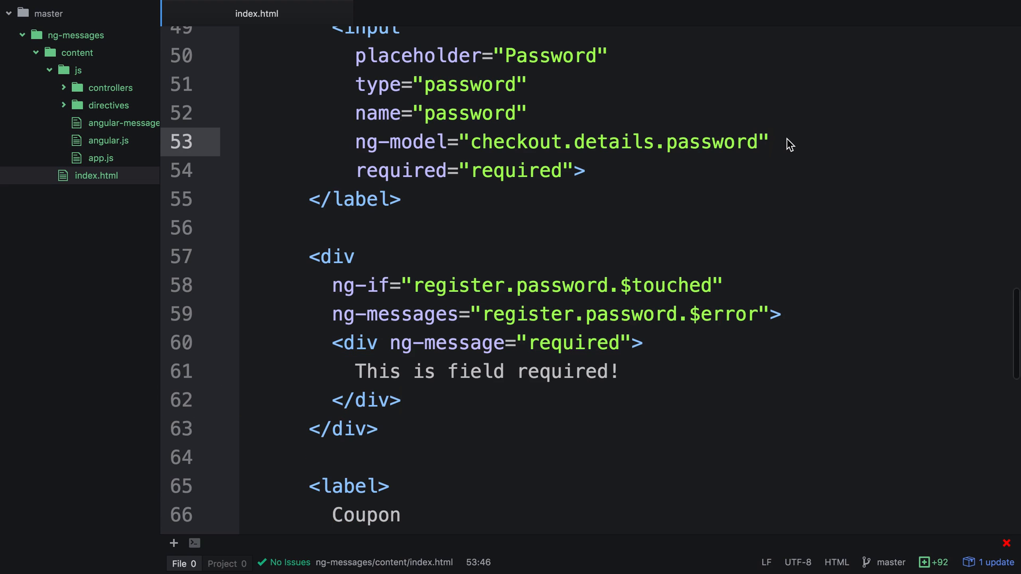
Try adding a password-checker attribute after ng-model, then undo it
key(Return)
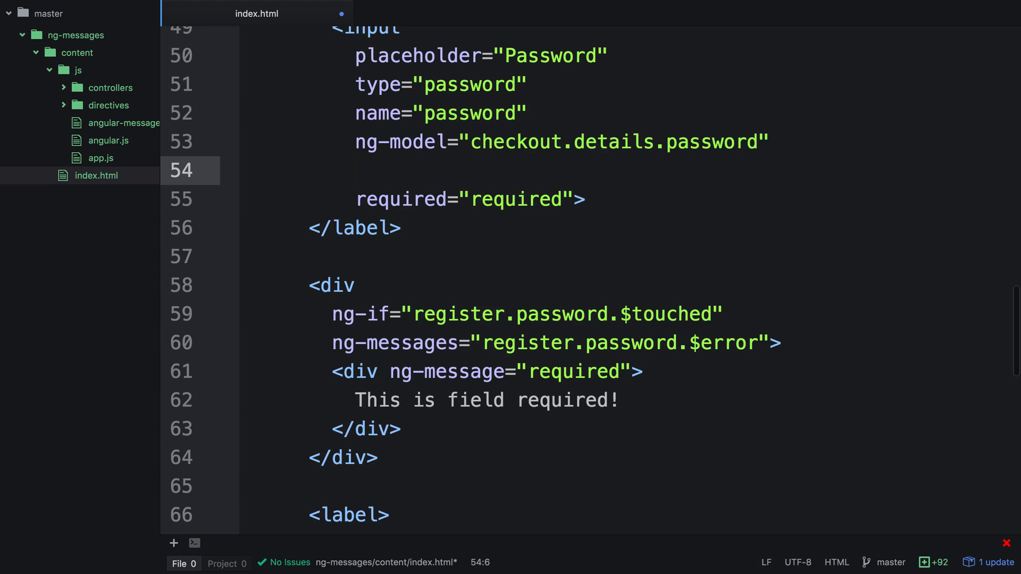
text(password-)
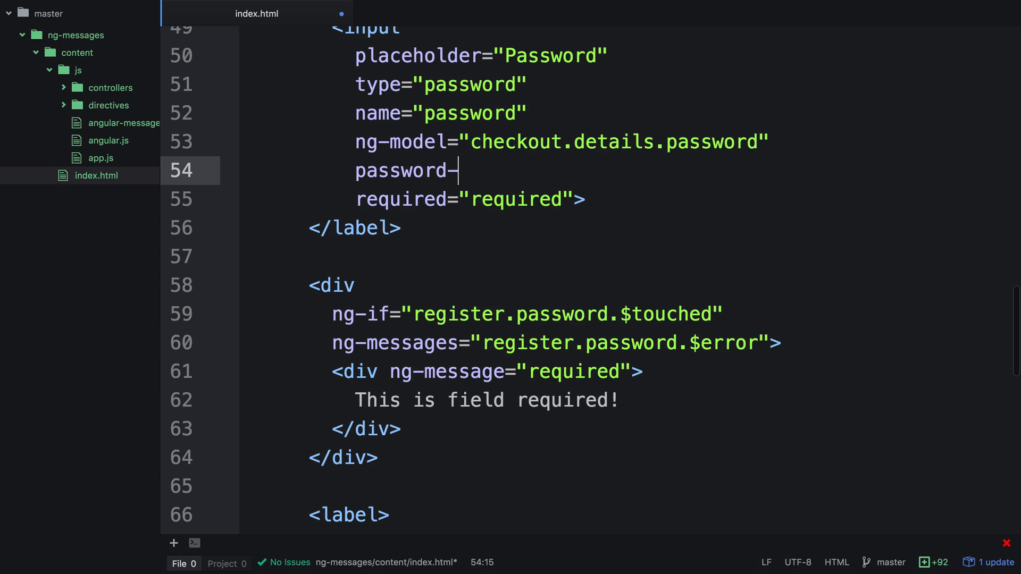
text(checker)
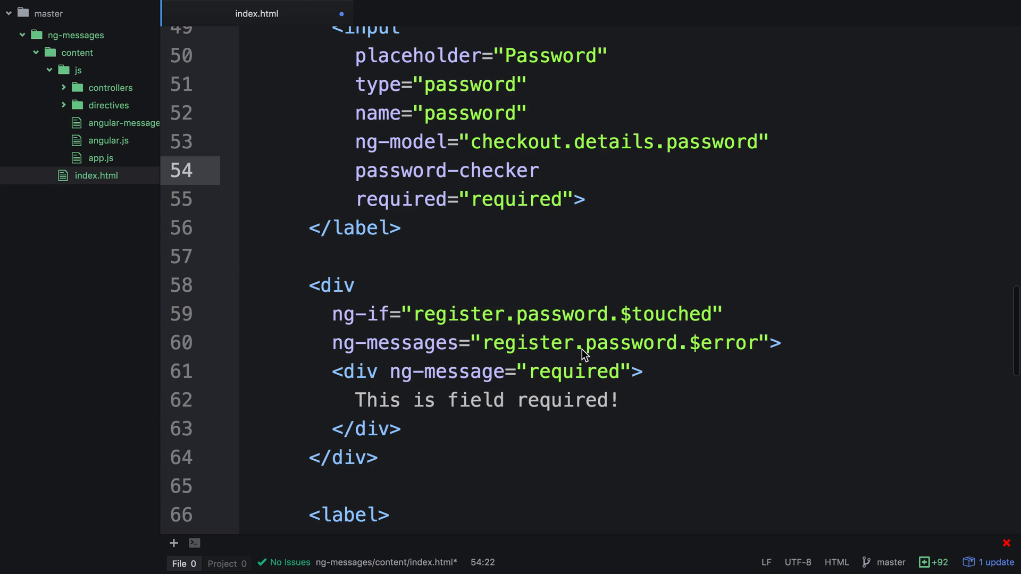
click(569, 368)
key(ctrl+z)
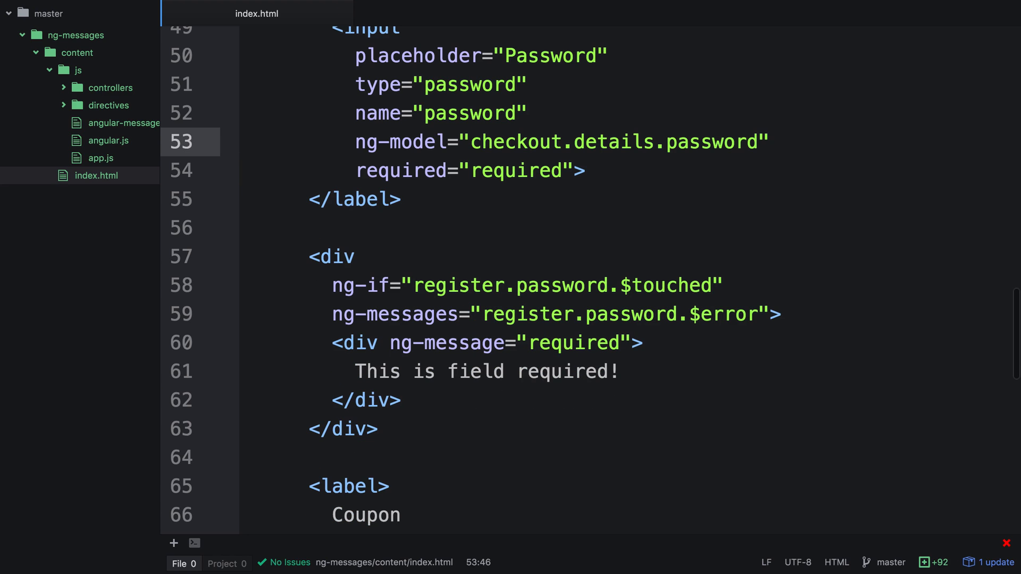
Paste the ng-messages block after the coupon label and rename both username references to coupon
double_click(568, 344)
scroll(569, 344, down, 3)
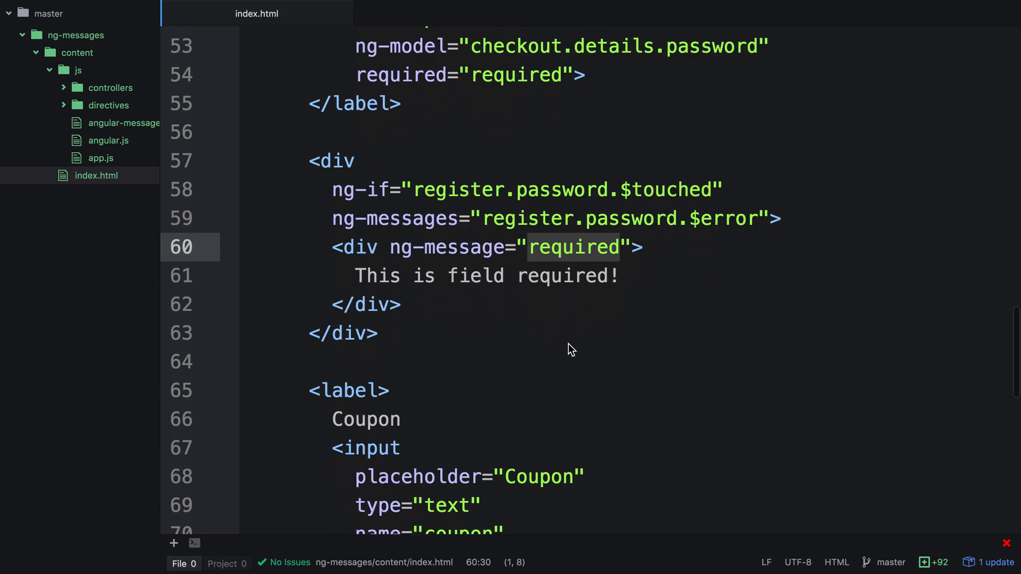
scroll(568, 344, down, 1)
scroll(568, 348, down, 3)
scroll(568, 348, down, 1)
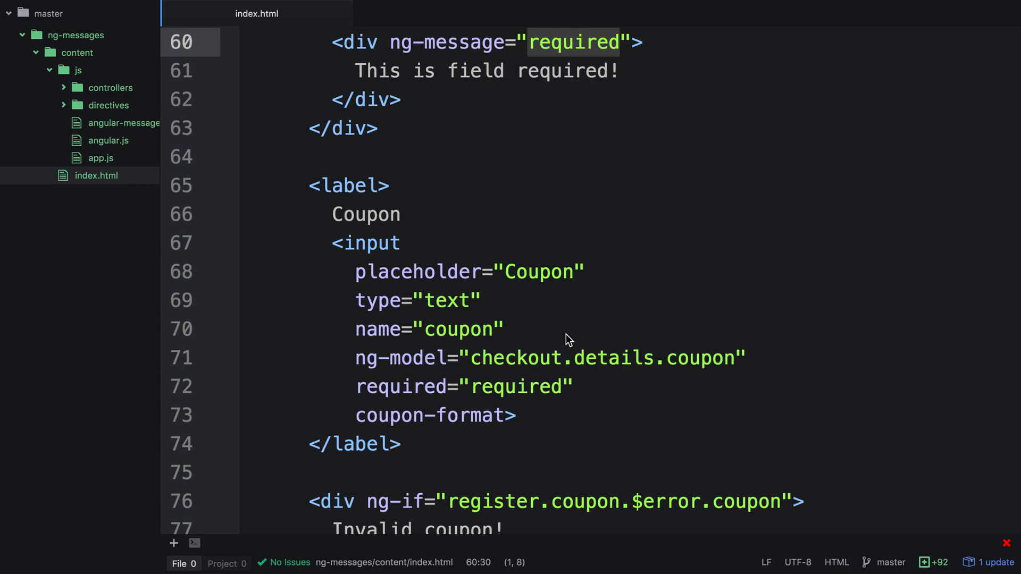
scroll(566, 329, down, 3)
drag(308, 330, 414, 422)
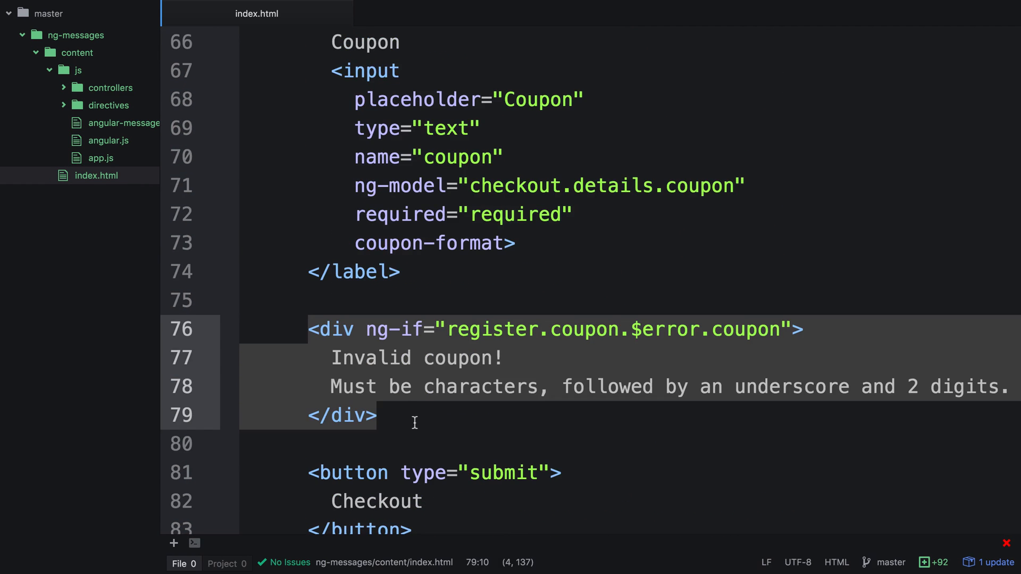
click(550, 272)
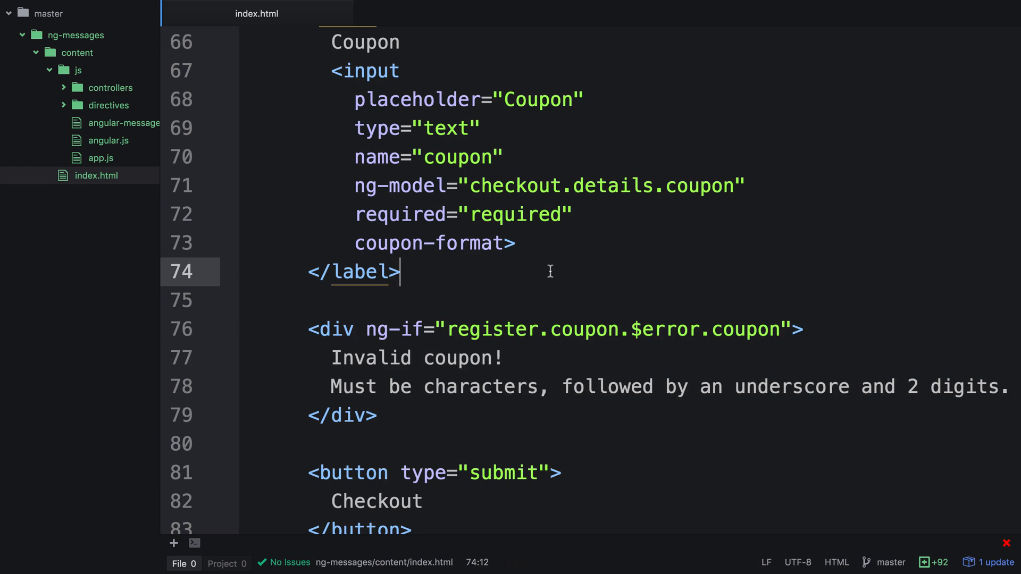
key(Return)
key(Return)
key(ctrl+v)
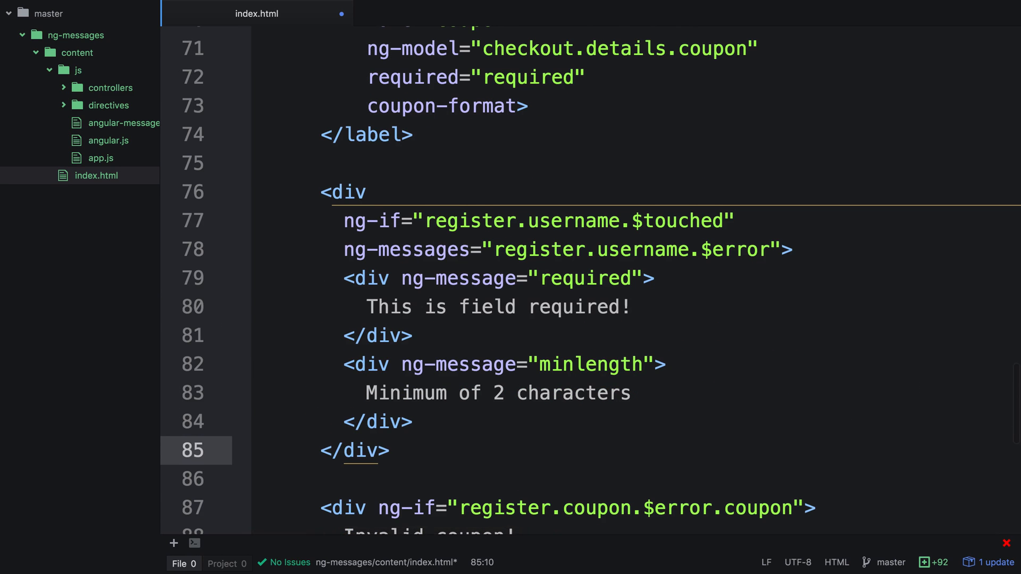
scroll(568, 189, down, 1)
double_click(568, 183)
key(super+d)
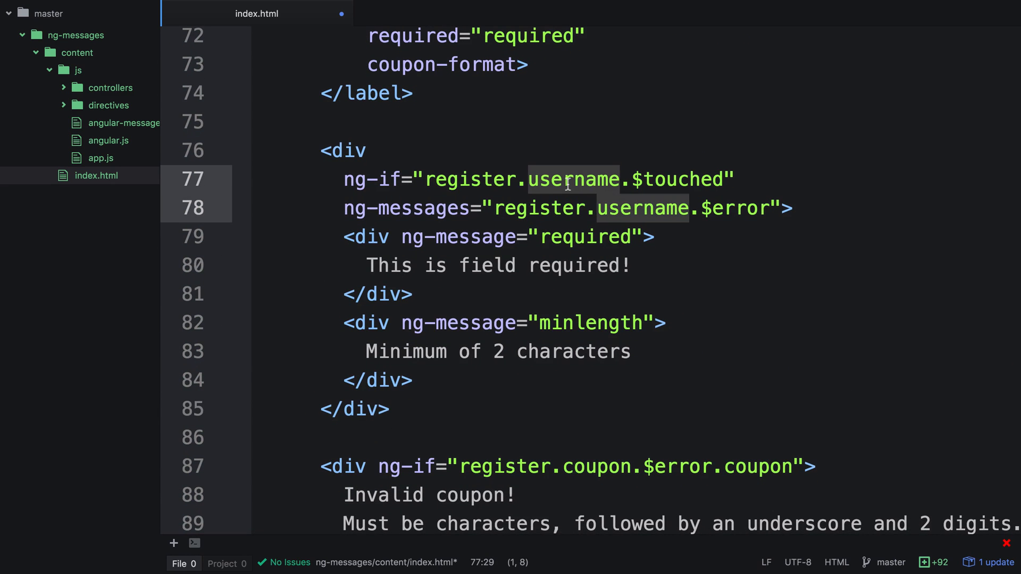
text(coupon)
double_click(586, 238)
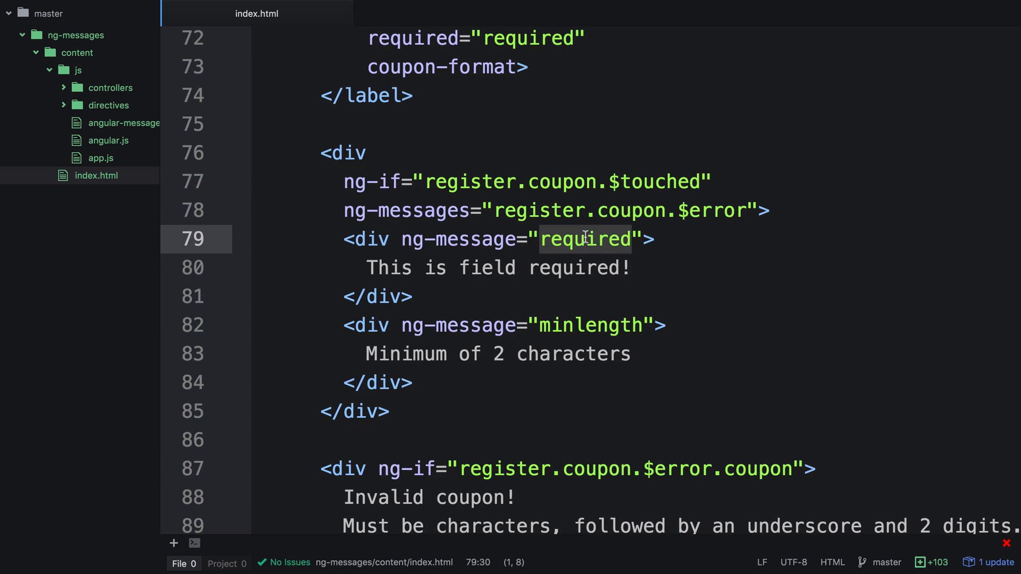
Change the second message from minlength to coupon with the invalid-coupon text
click(583, 327)
double_click(580, 327)
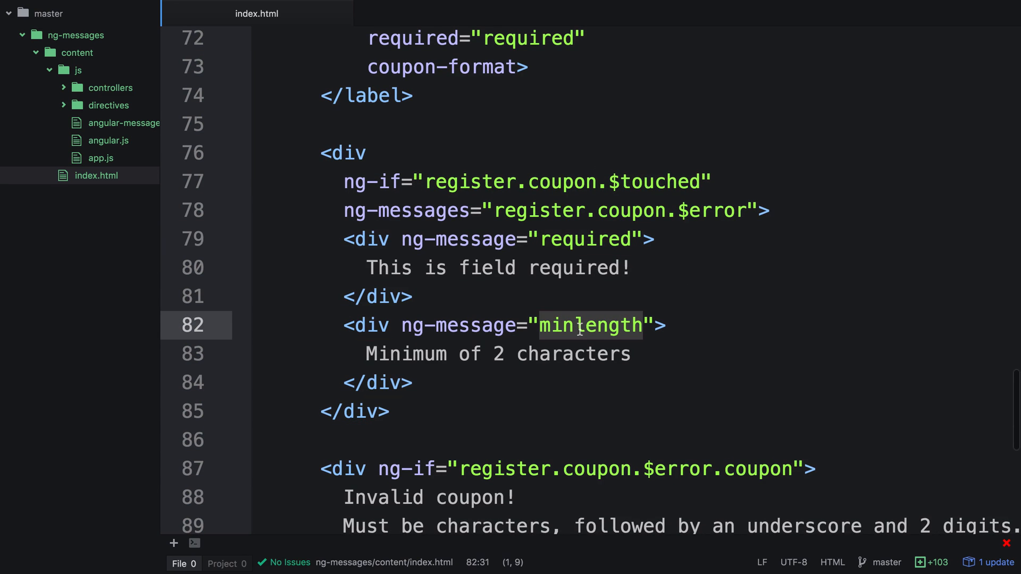
scroll(581, 328, down, 2)
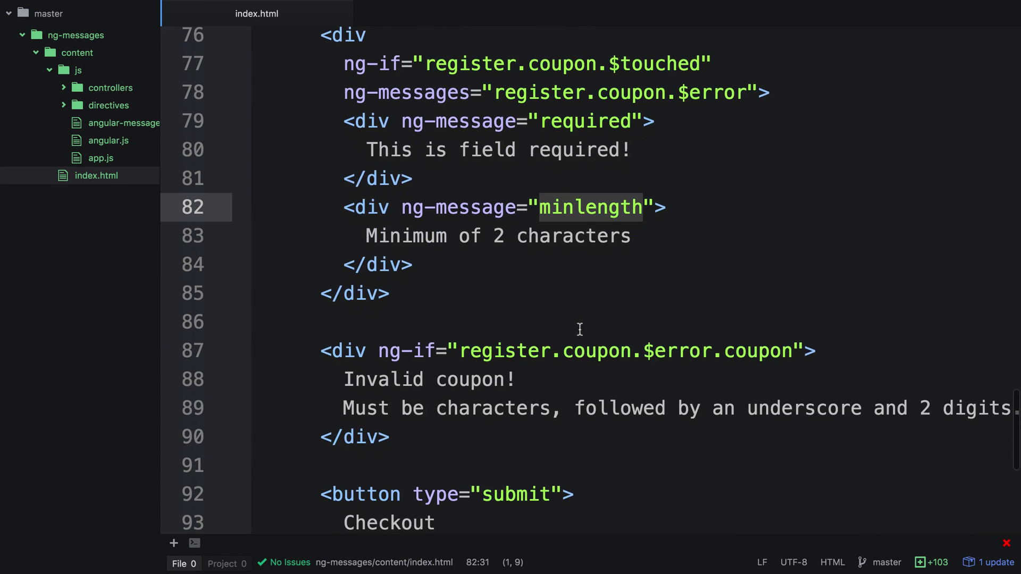
double_click(751, 351)
key(super+c)
double_click(600, 206)
key(super+v)
mouse_move(343, 380)
mouse_down()
mouse_move(883, 428)
mouse_move(1018, 409)
mouse_up()
key(super+c)
drag(354, 235, 668, 236)
key(super+v)
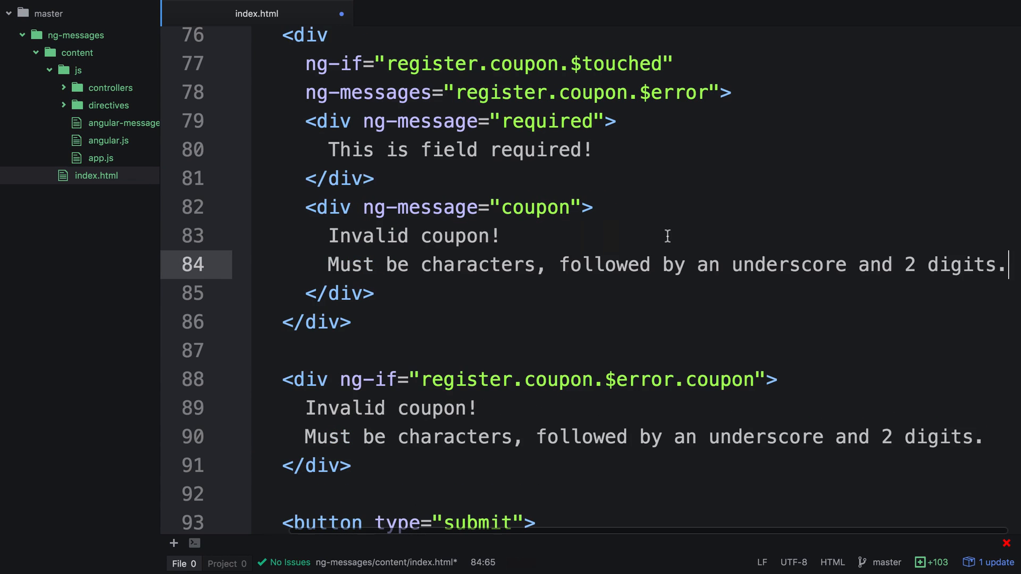
Delete the old ng-if coupon error div and save index.html
drag(280, 380, 383, 475)
key(BackSpace)
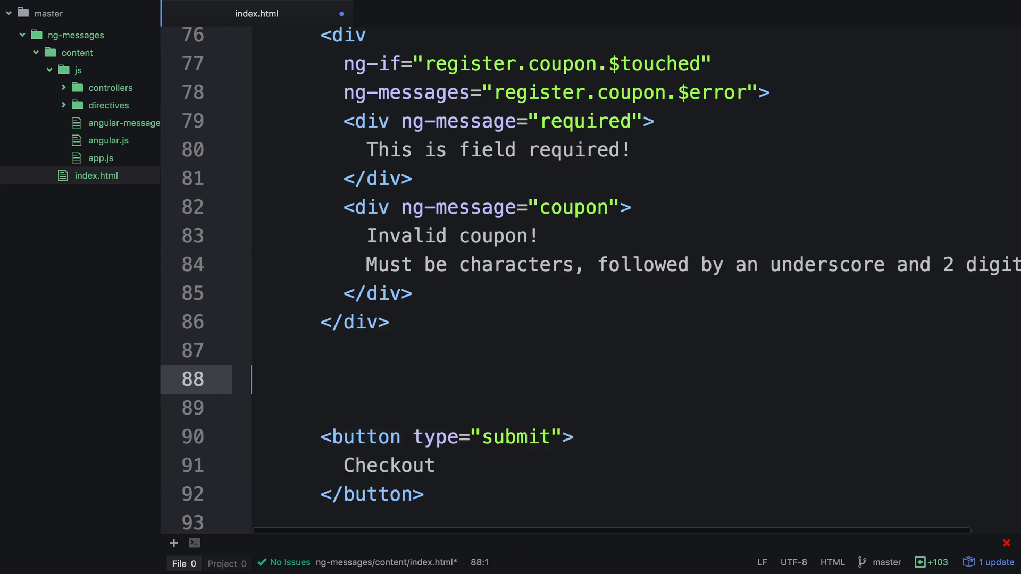
key(BackSpace)
key(BackSpace)
key(super+s)
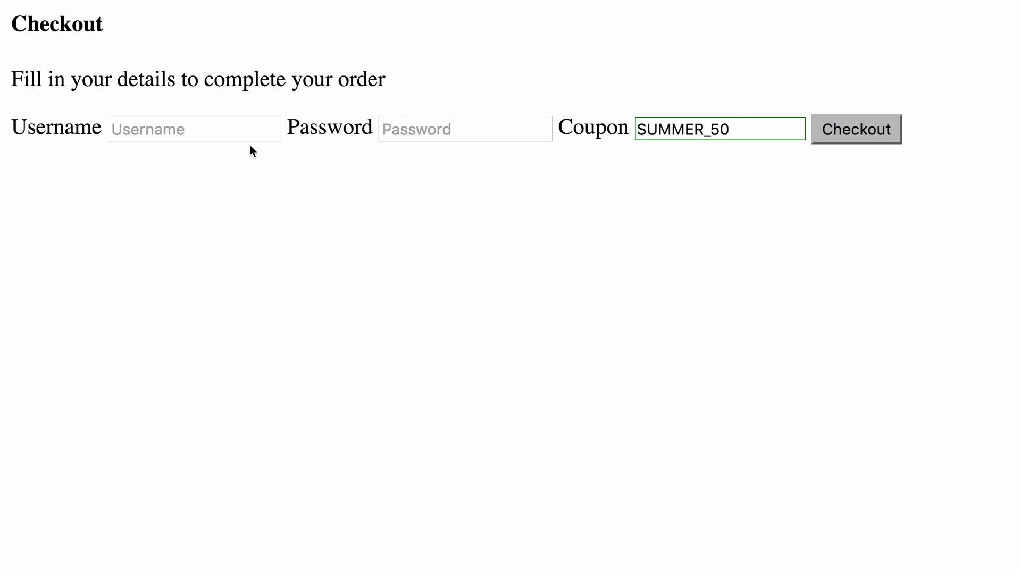
Touch and leave empty Username and Password so each shows its required message
click(229, 129)
click(483, 91)
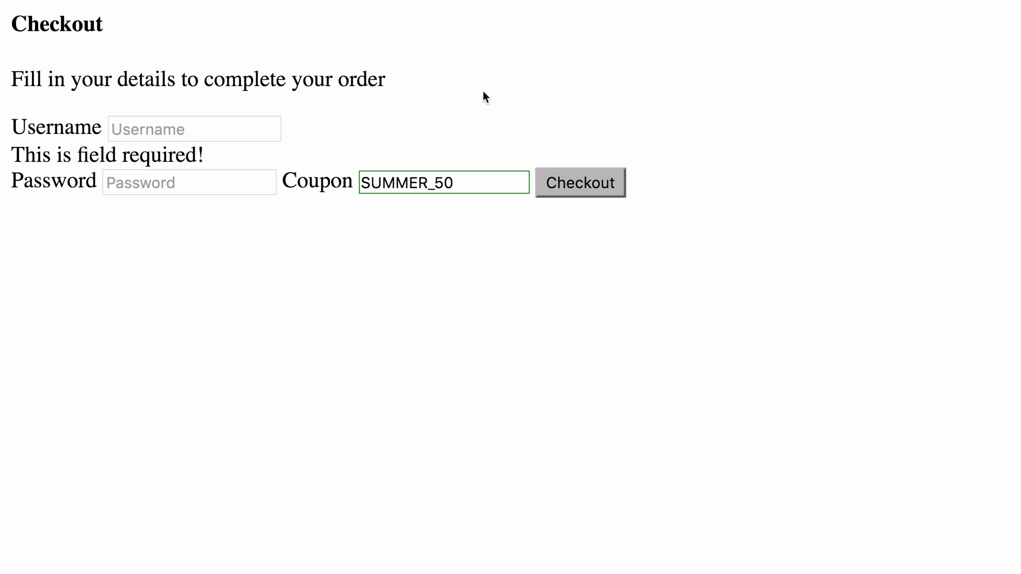
click(199, 179)
click(396, 112)
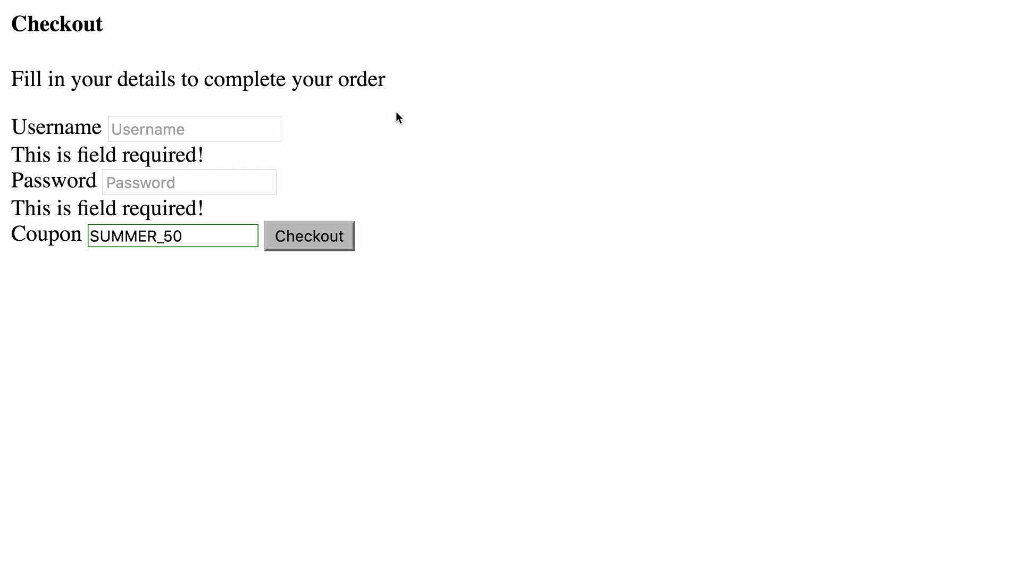
Clear the coupon to see required, enter SUMMER_ for invalid-coupon, then SUMMER_50 to clear it
click(207, 247)
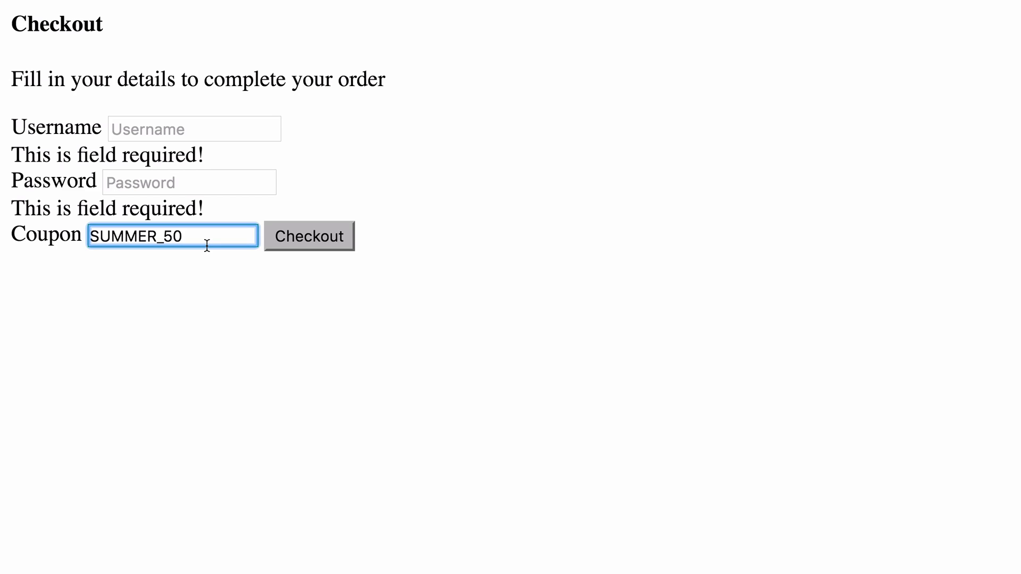
key(ctrl+a)
key(BackSpace)
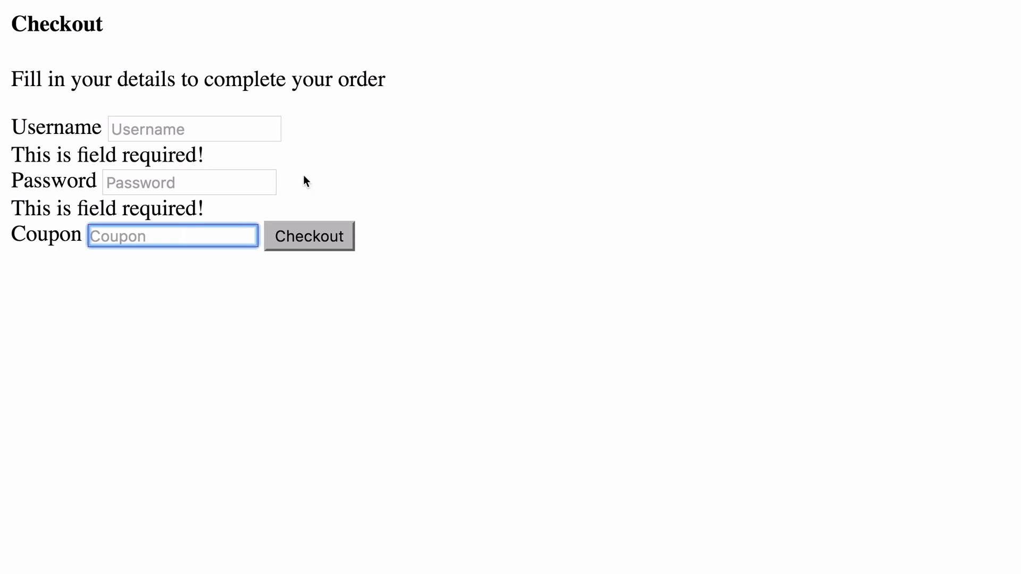
click(379, 140)
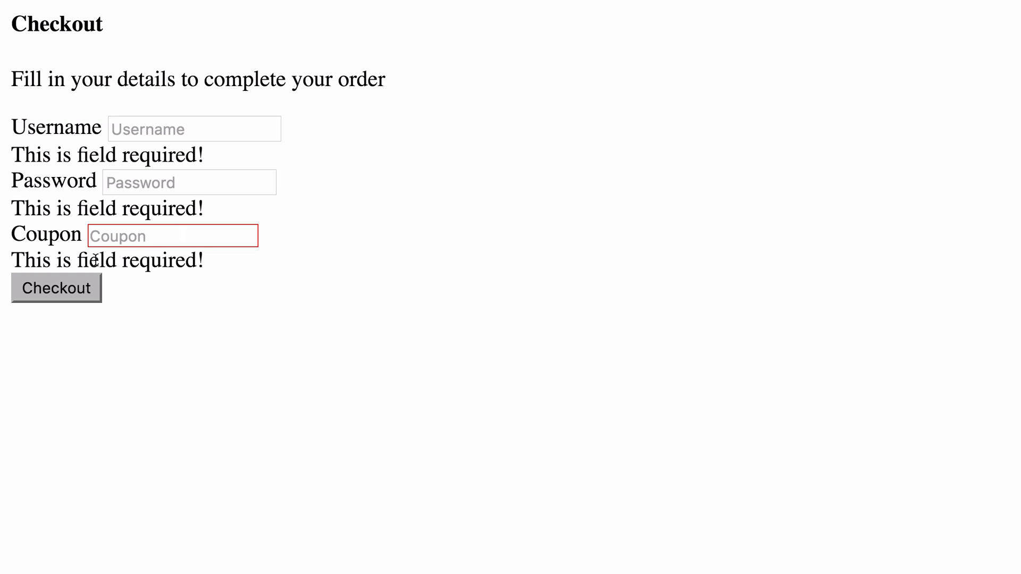
click(134, 243)
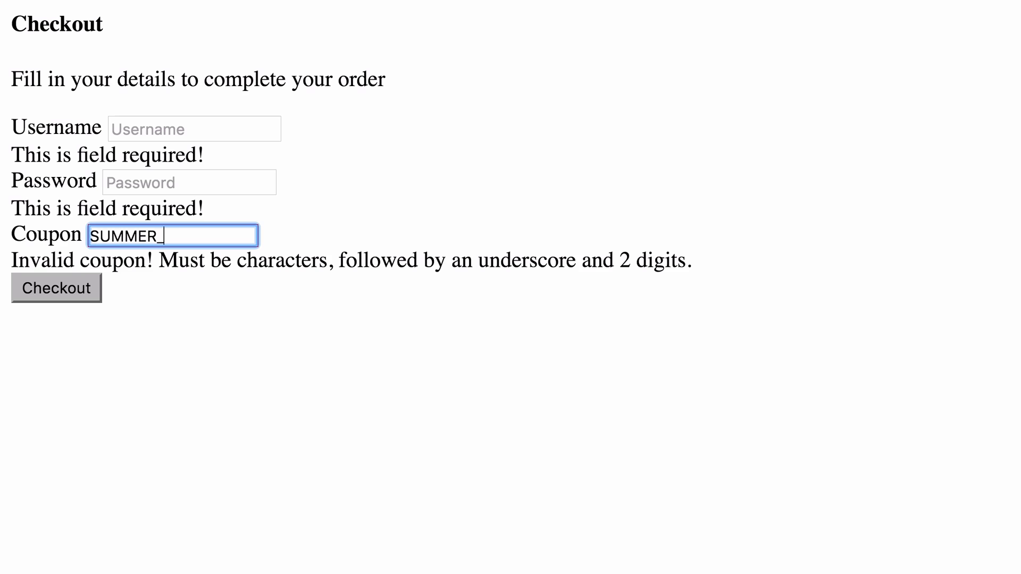
text(50)
click(449, 232)
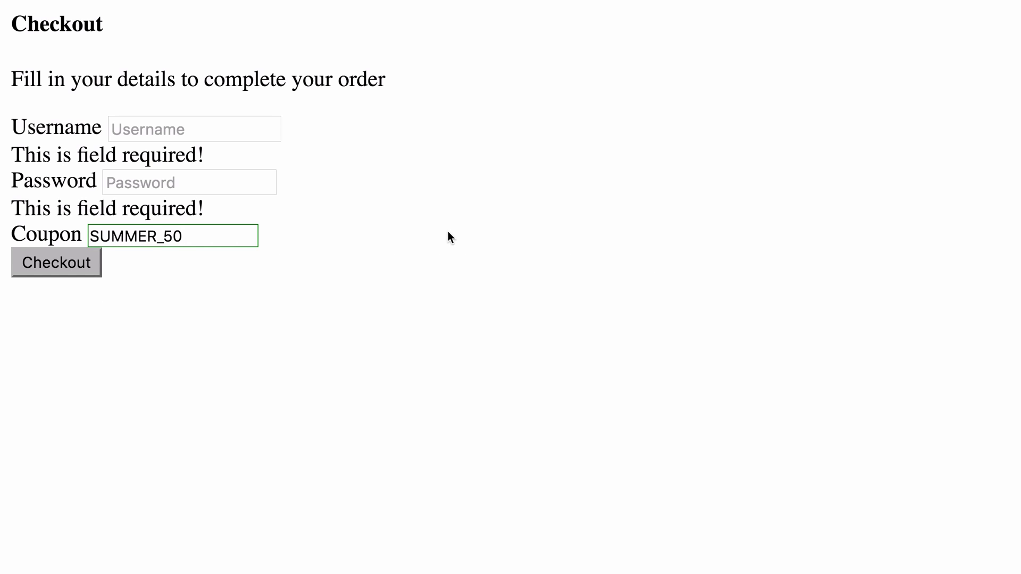